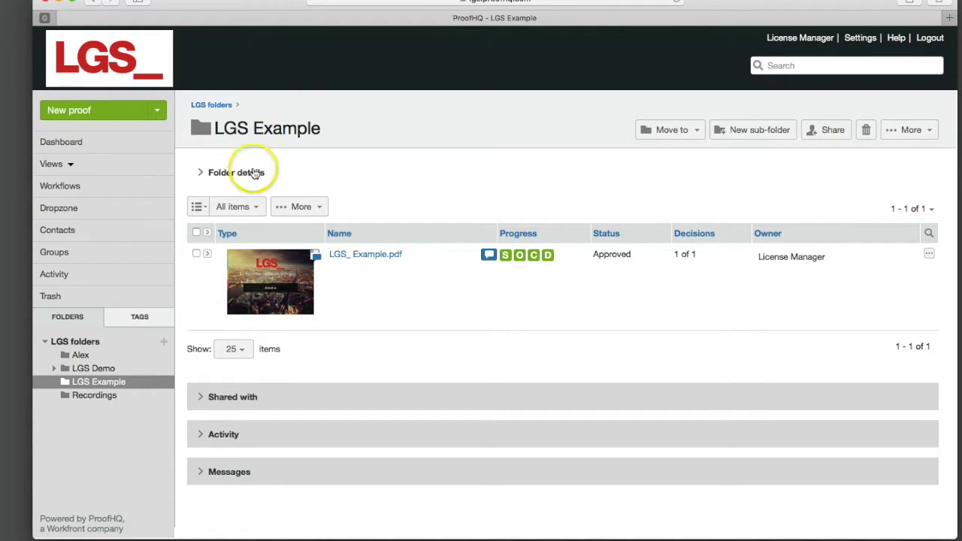
Expand the LGS_ Example.pdf row to reveal its workflow stage and approval details
{"action": "left_click", "coordinate": [207, 253]}
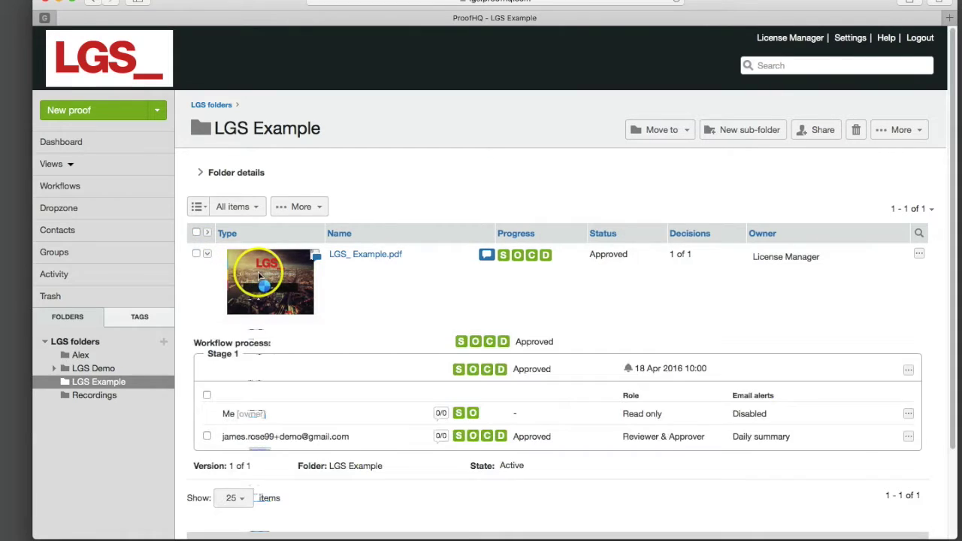
{"action": "scroll", "coordinate": [350, 358], "scroll_direction": "down", "scroll_amount": 1}
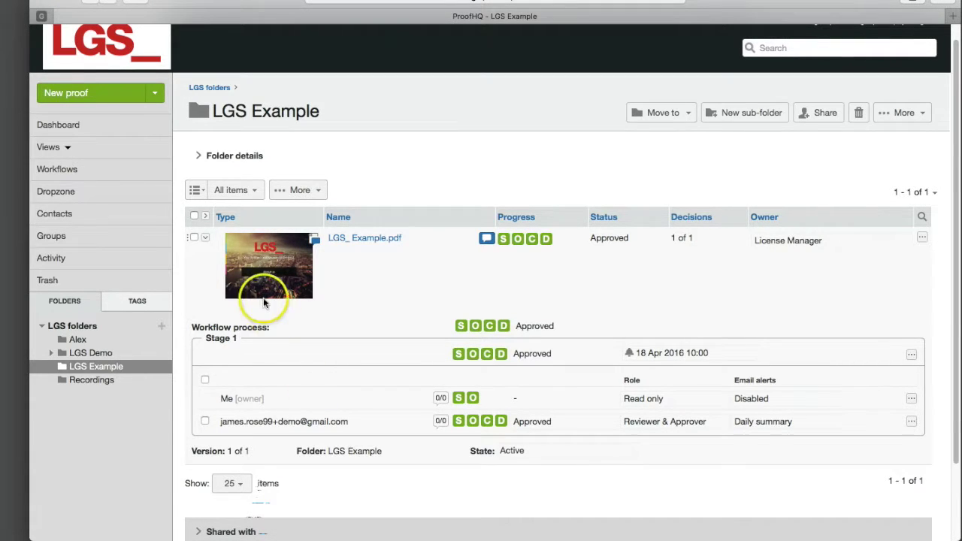
{"action": "left_click", "coordinate": [79, 174]}
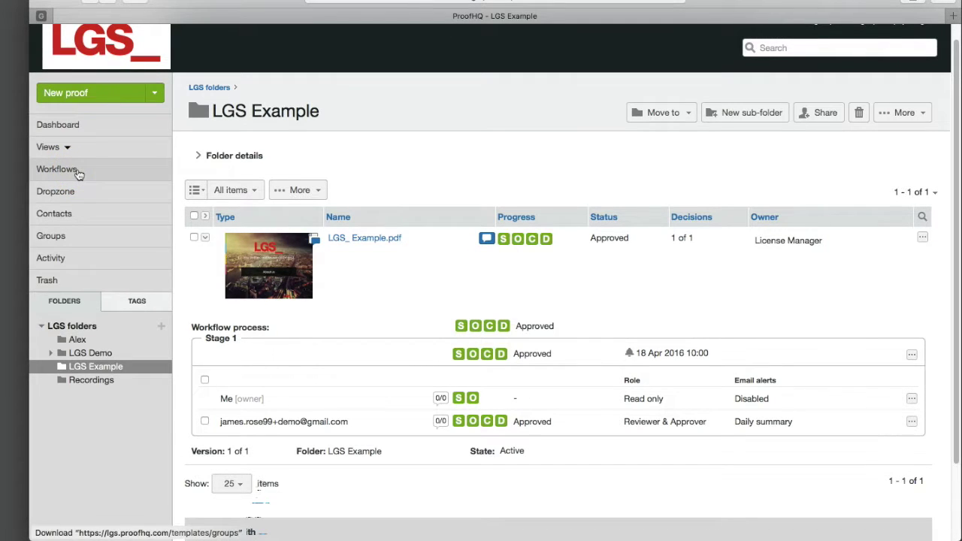
{"action": "left_click", "coordinate": [79, 174]}
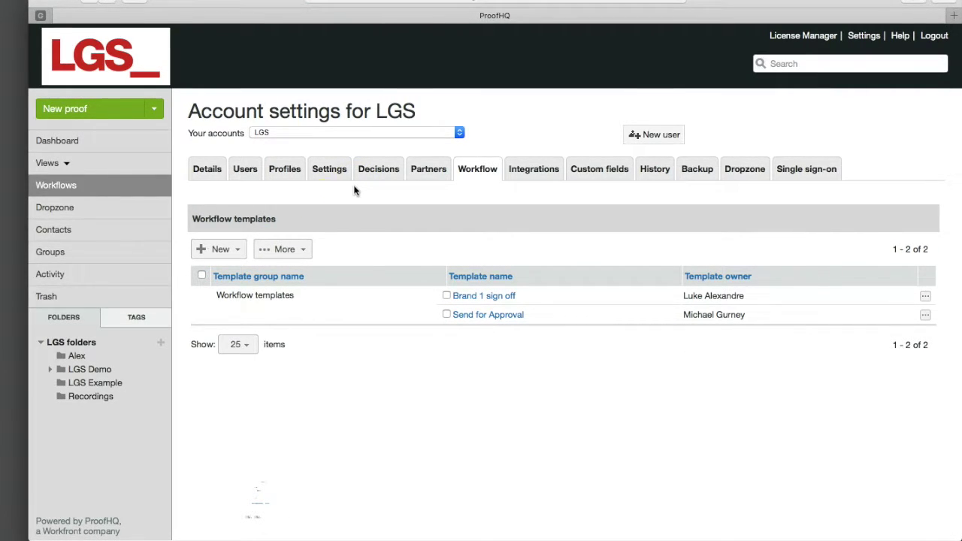
Go to Workflows and open the New dropdown above the Workflow templates table
{"action": "left_click", "coordinate": [315, 215]}
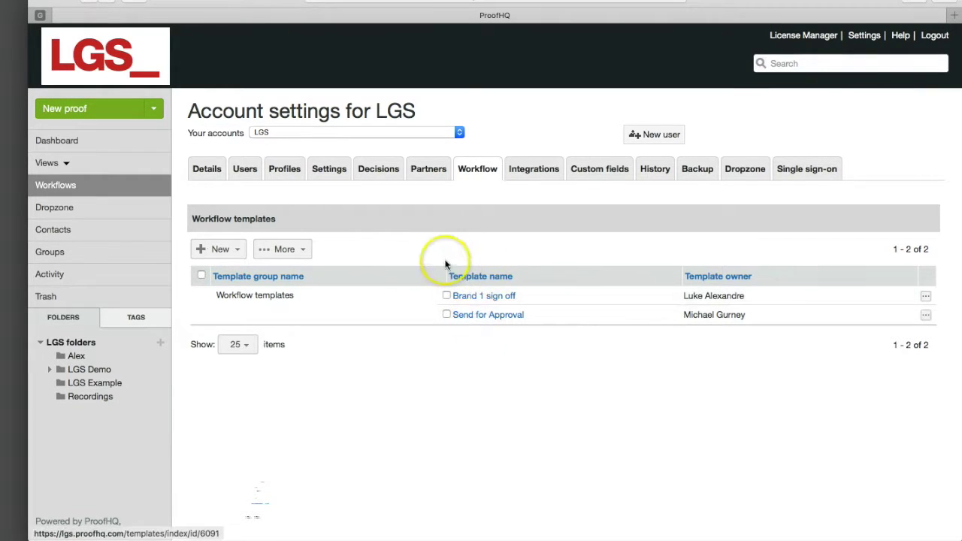
{"action": "left_click", "coordinate": [233, 255]}
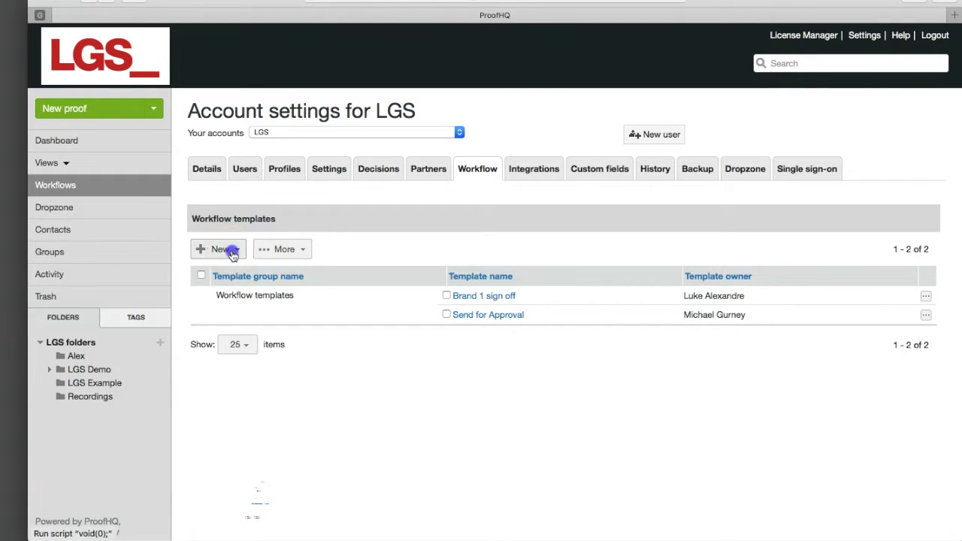
Create a new workflow template named 'Client X' and scroll down to its Stages
{"action": "left_click", "coordinate": [238, 269]}
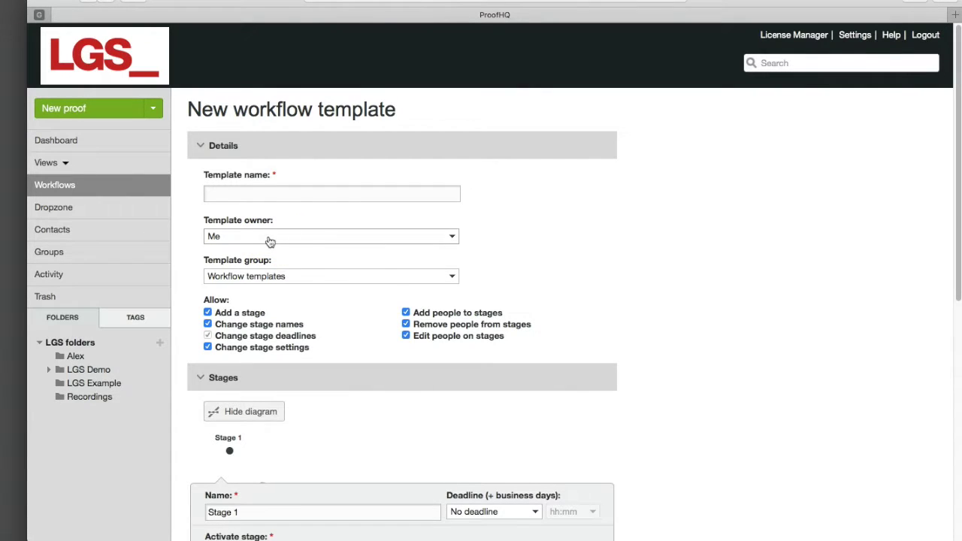
{"action": "left_click", "coordinate": [308, 197]}
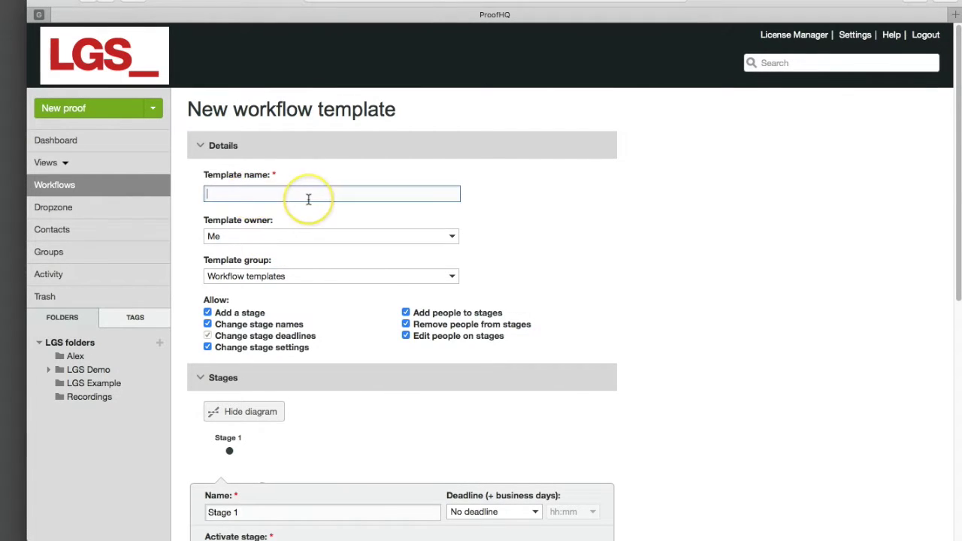
{"action": "type", "text": "Cli"}
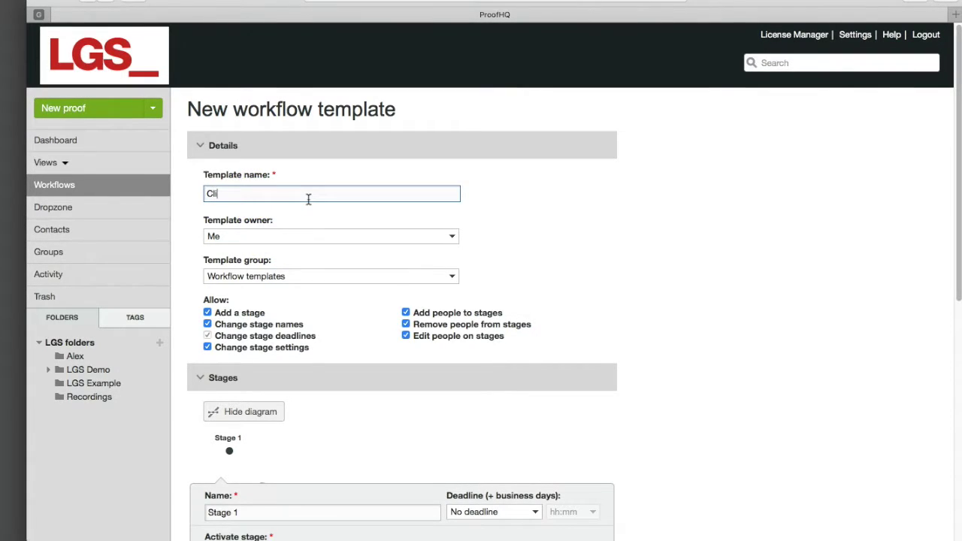
{"action": "type", "text": "ent X"}
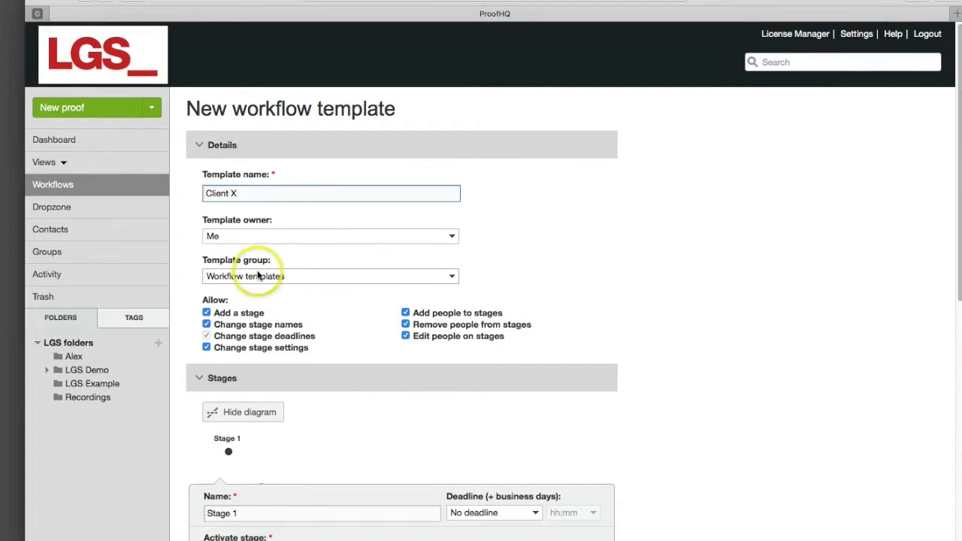
{"action": "scroll", "coordinate": [543, 264], "scroll_direction": "down", "scroll_amount": 1}
{"action": "scroll", "coordinate": [518, 263], "scroll_direction": "down", "scroll_amount": 1}
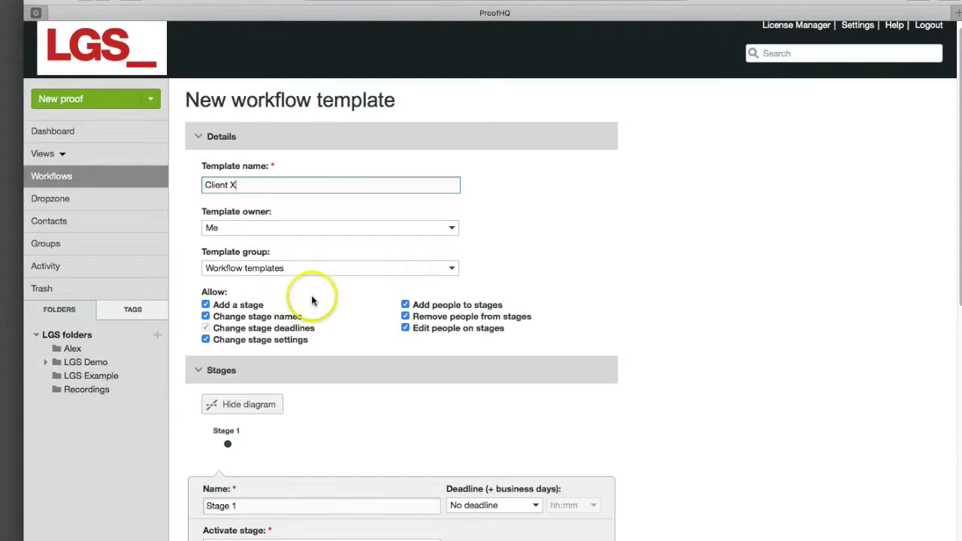
{"action": "scroll", "coordinate": [318, 291], "scroll_direction": "down", "scroll_amount": 1}
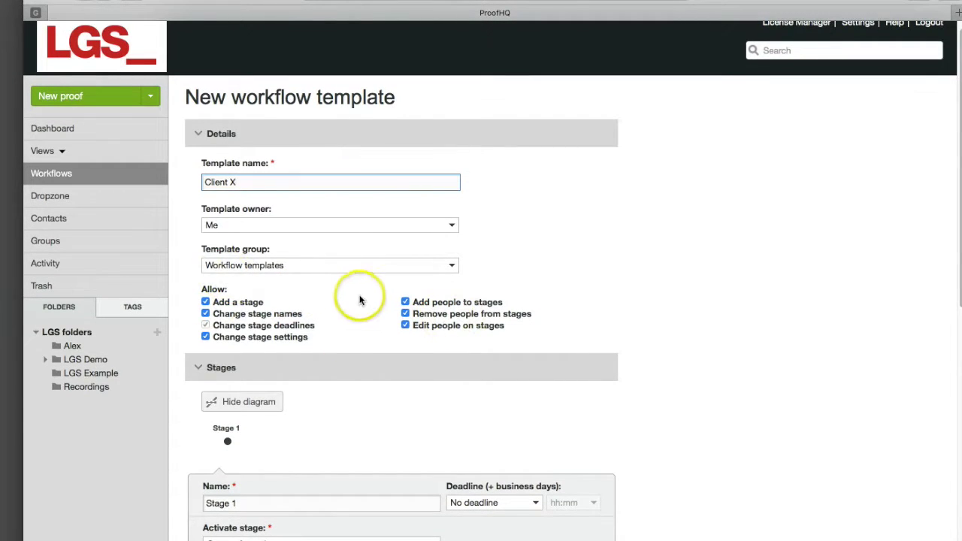
{"action": "scroll", "coordinate": [348, 308], "scroll_direction": "down", "scroll_amount": 3}
{"action": "scroll", "coordinate": [348, 310], "scroll_direction": "down", "scroll_amount": 5}
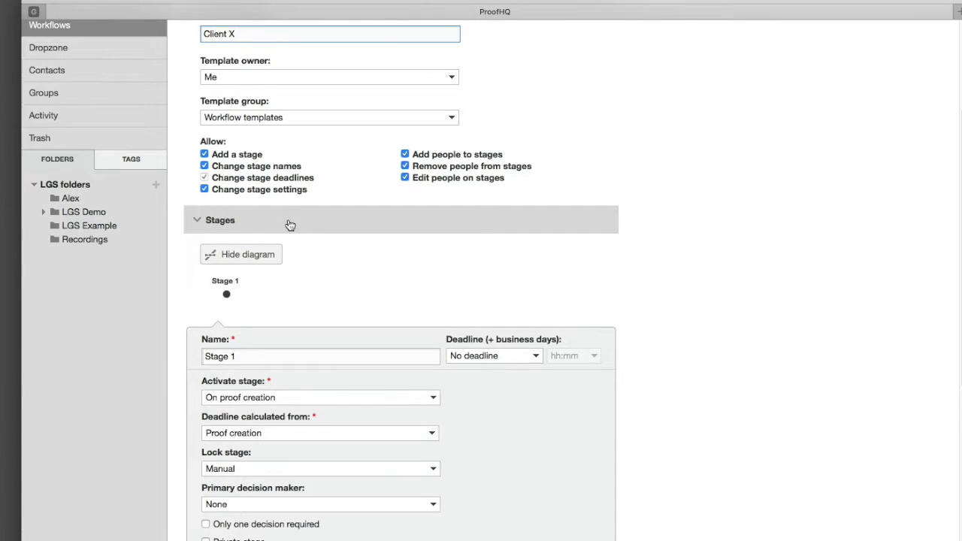
{"action": "scroll", "coordinate": [240, 233], "scroll_direction": "down", "scroll_amount": 2}
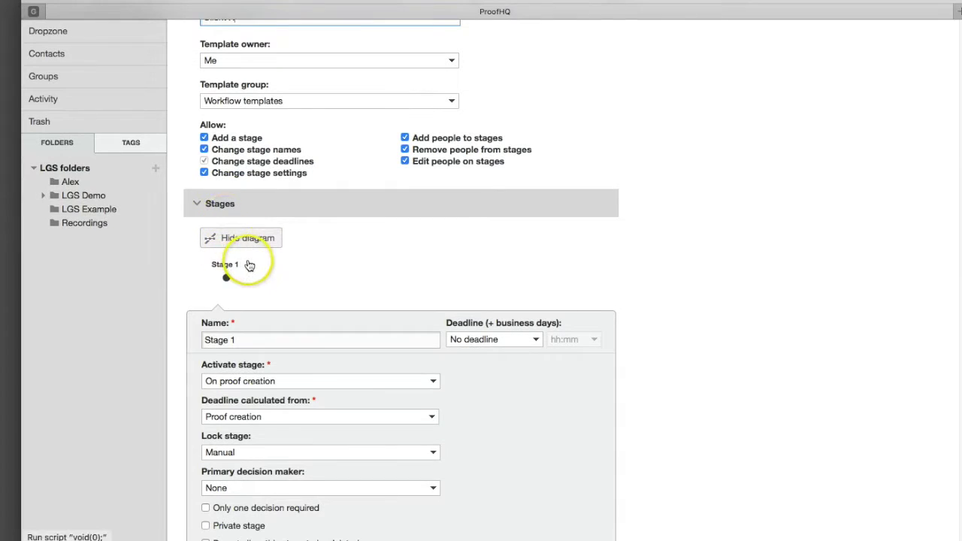
Rename Stage 1 to 'Design Review' with a +1 business day, 16:00 deadline
{"action": "left_click_drag", "start_coordinate": [240, 315], "coordinate": [196, 314]}
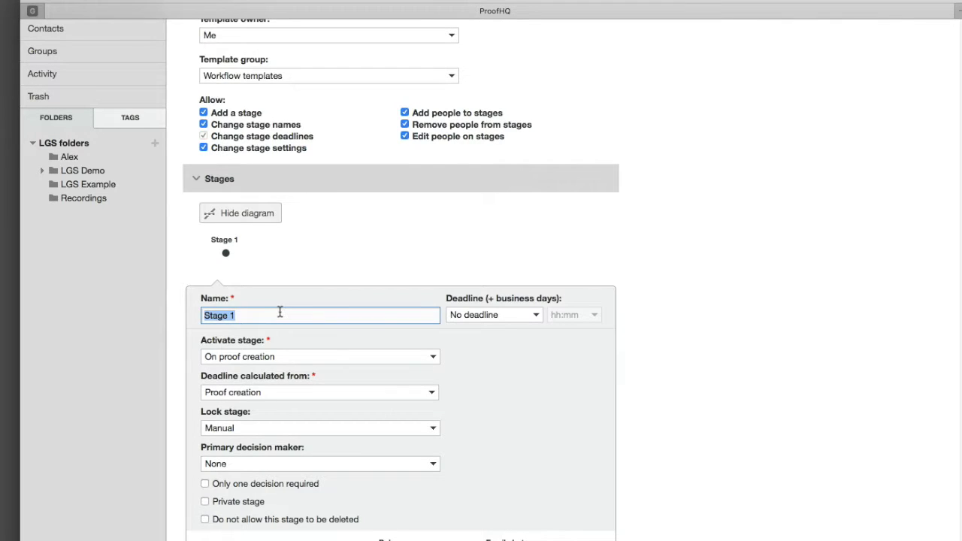
{"action": "type", "text": "Design Review"}
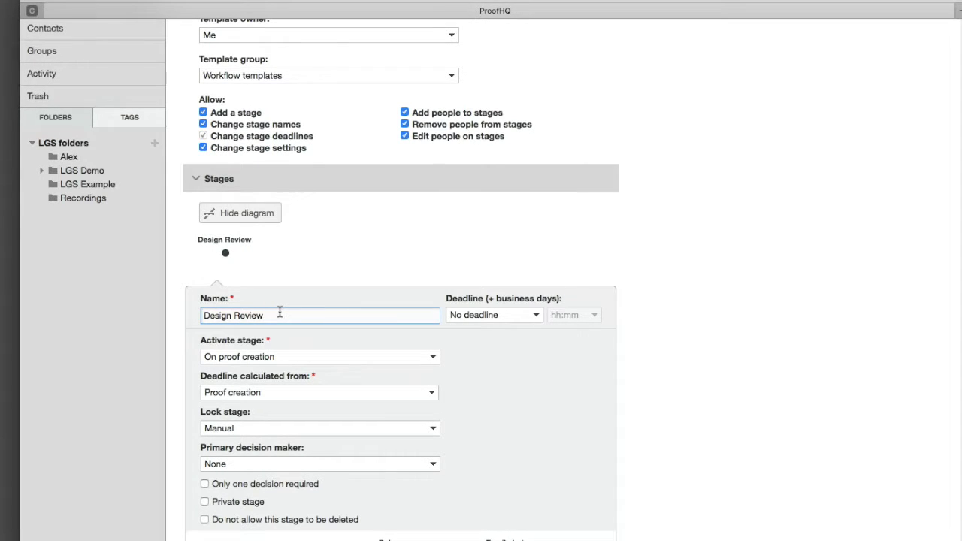
{"action": "scroll", "coordinate": [285, 312], "scroll_direction": "down", "scroll_amount": 1}
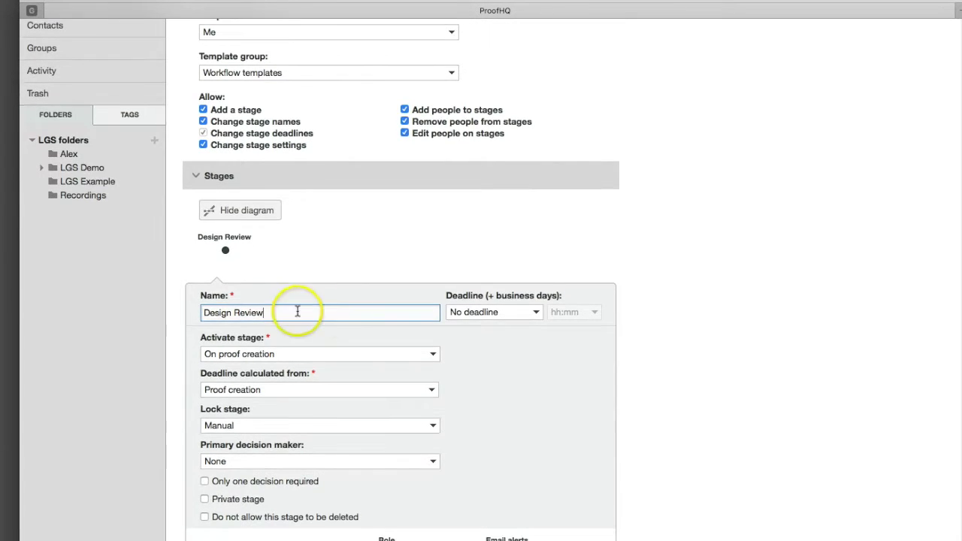
{"action": "left_click", "coordinate": [478, 313]}
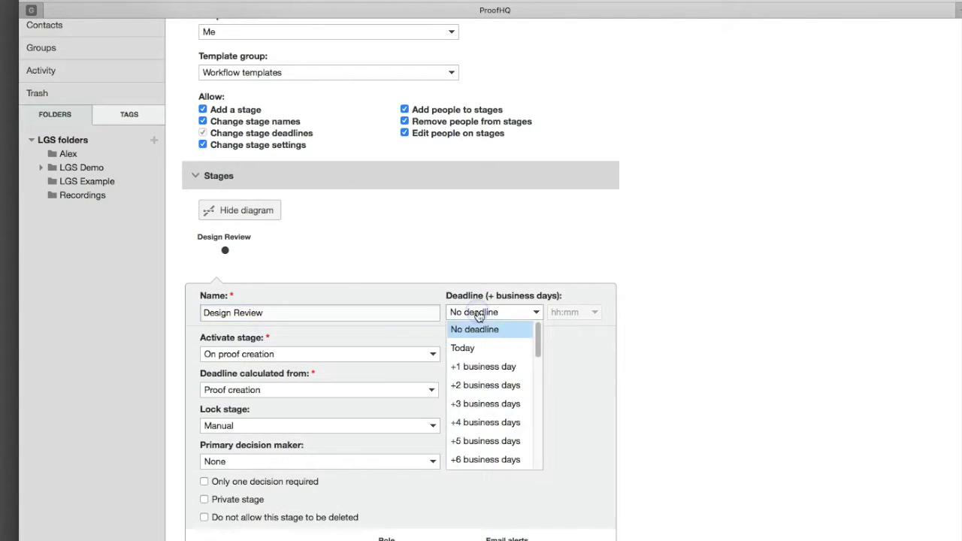
{"action": "left_click", "coordinate": [476, 369]}
{"action": "left_click", "coordinate": [564, 316]}
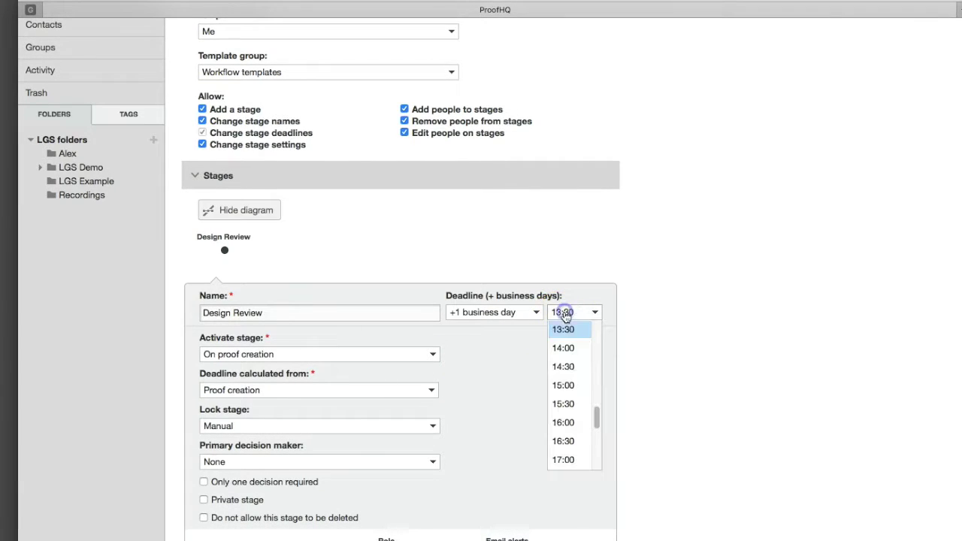
{"action": "left_click", "coordinate": [569, 423]}
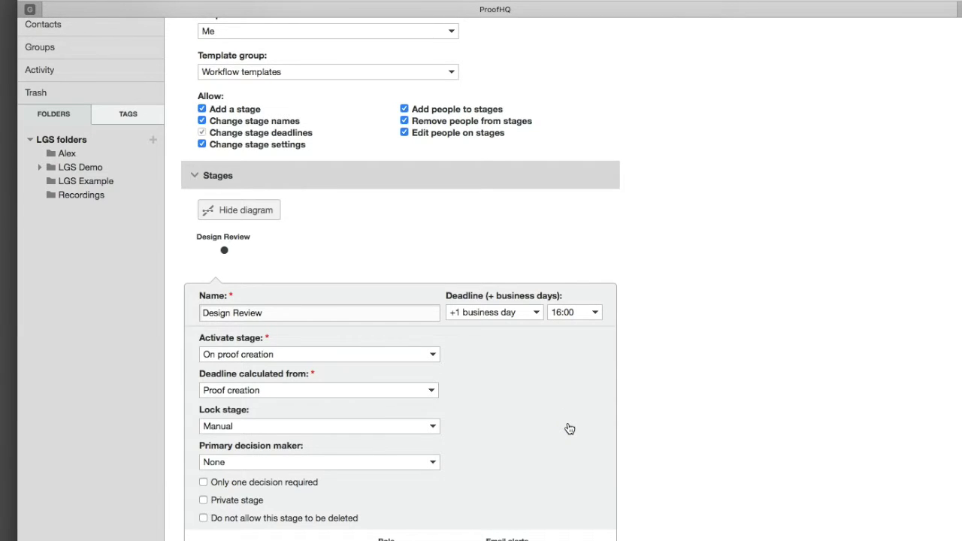
{"action": "left_click", "coordinate": [527, 386]}
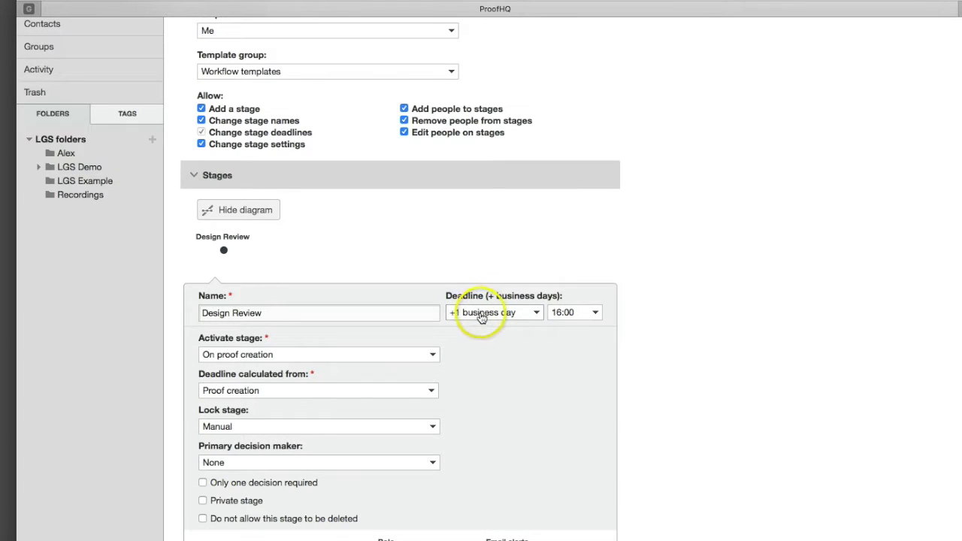
Keep the stage activating on, and its deadline counted from, proof creation
{"action": "scroll", "coordinate": [489, 374], "scroll_direction": "down", "scroll_amount": 1}
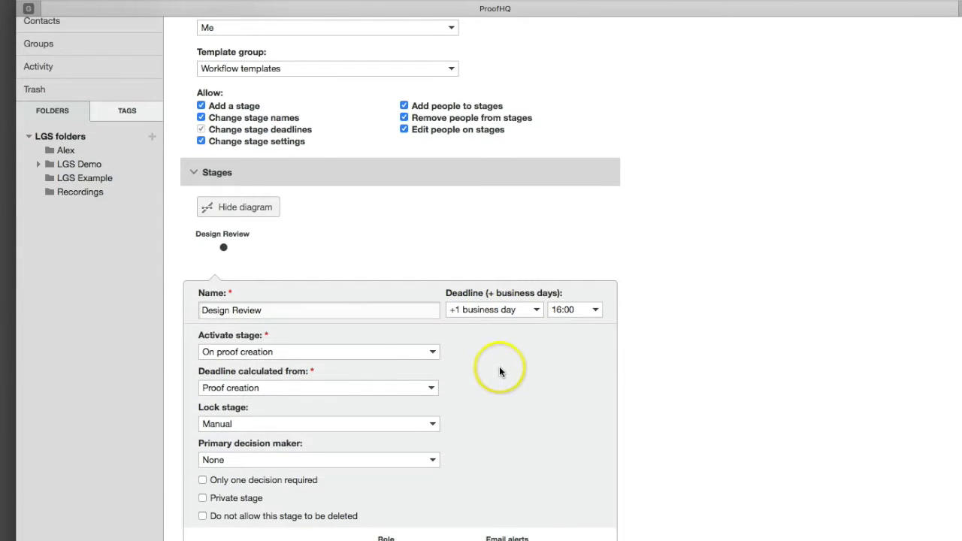
{"action": "left_click", "coordinate": [306, 354]}
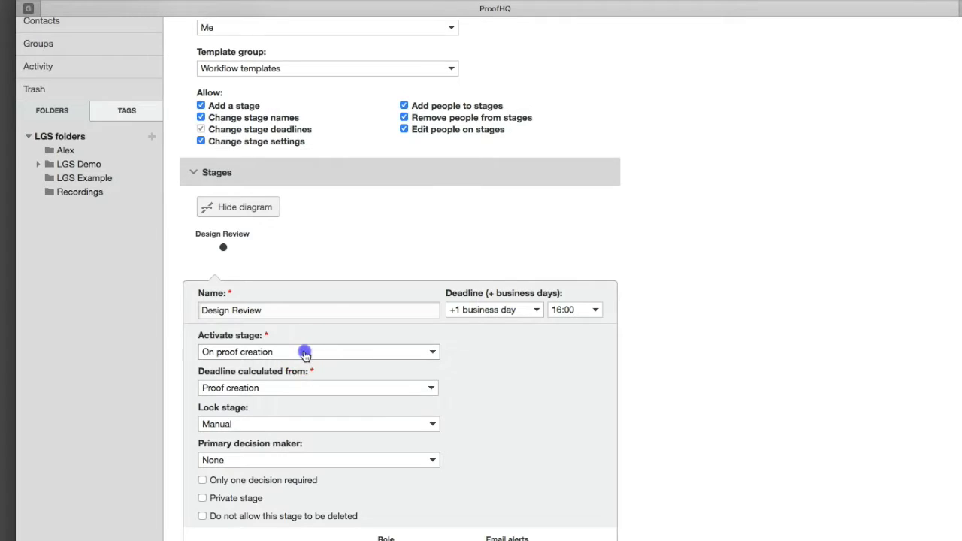
{"action": "left_click", "coordinate": [275, 373]}
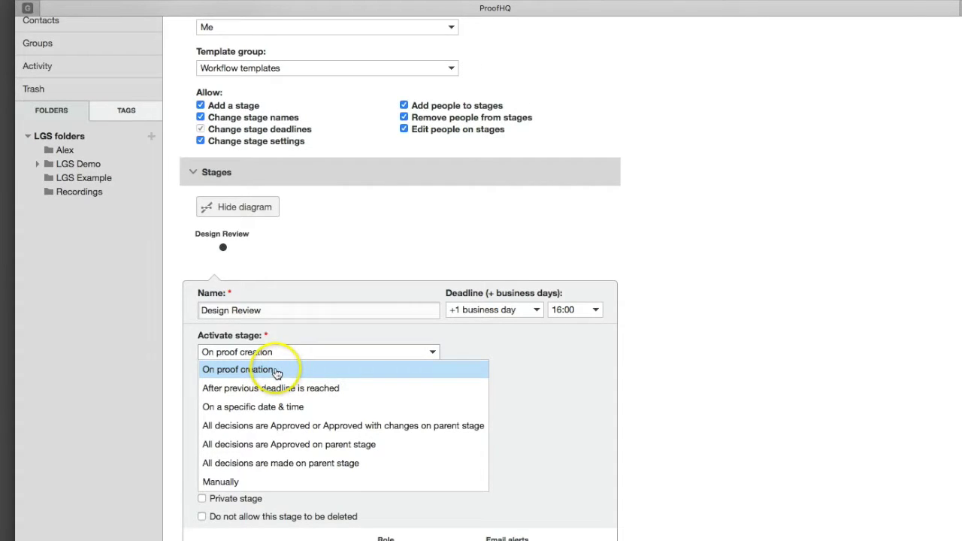
{"action": "left_click", "coordinate": [277, 371]}
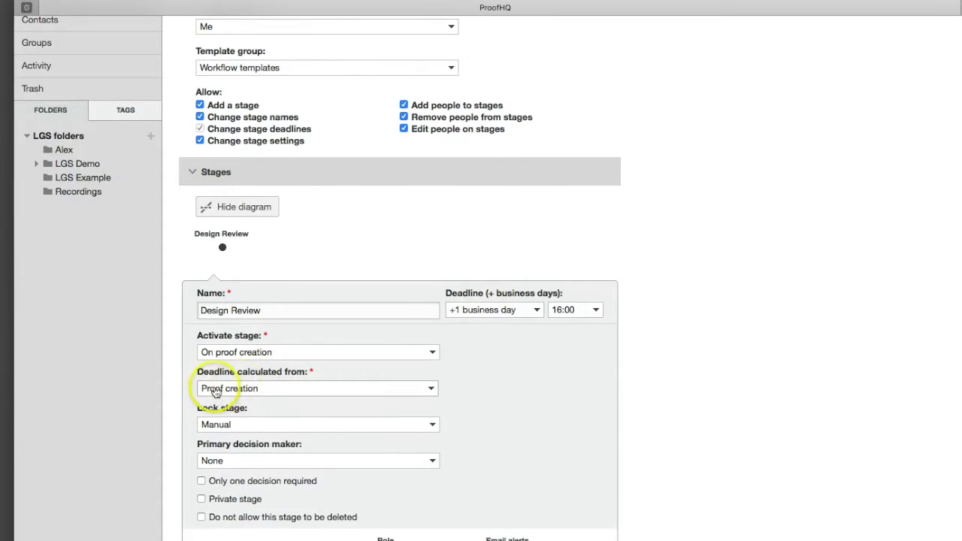
{"action": "left_click", "coordinate": [304, 387]}
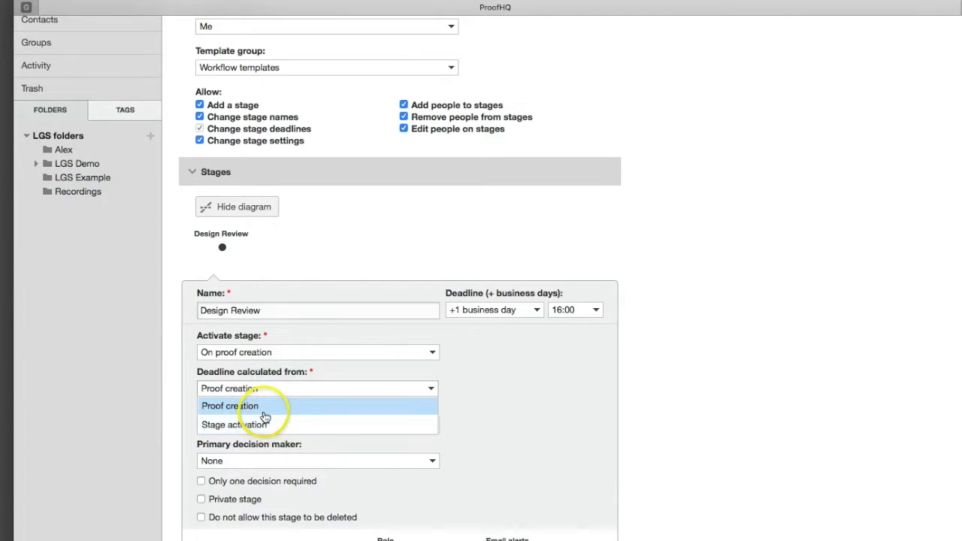
{"action": "left_click", "coordinate": [496, 374]}
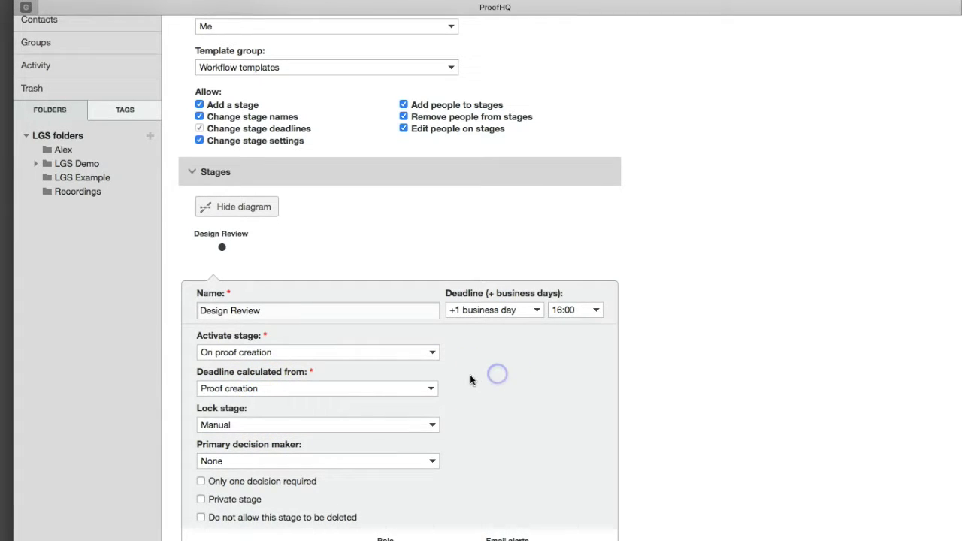
{"action": "scroll", "coordinate": [469, 382], "scroll_direction": "down", "scroll_amount": 2}
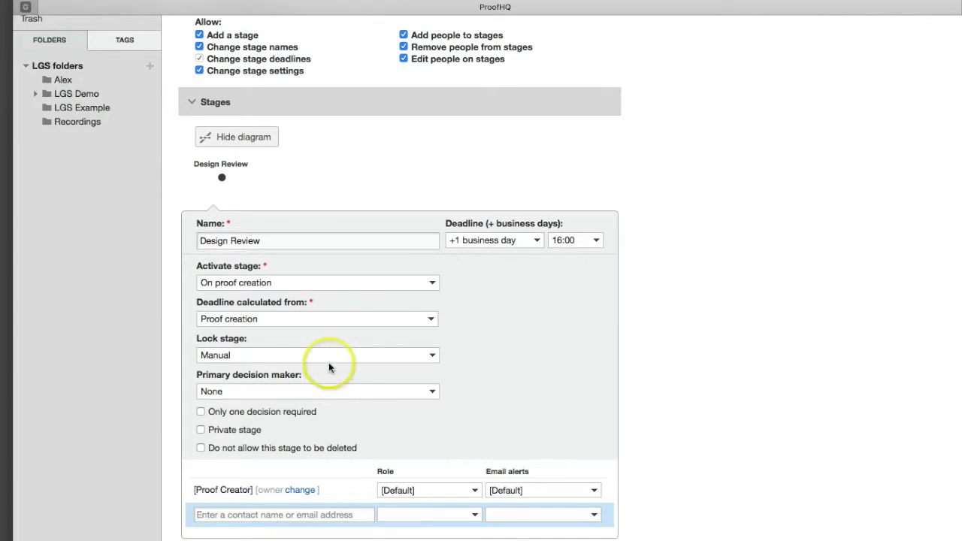
Keep Lock stage on Manual and Primary decision maker on None
{"action": "left_click", "coordinate": [267, 360]}
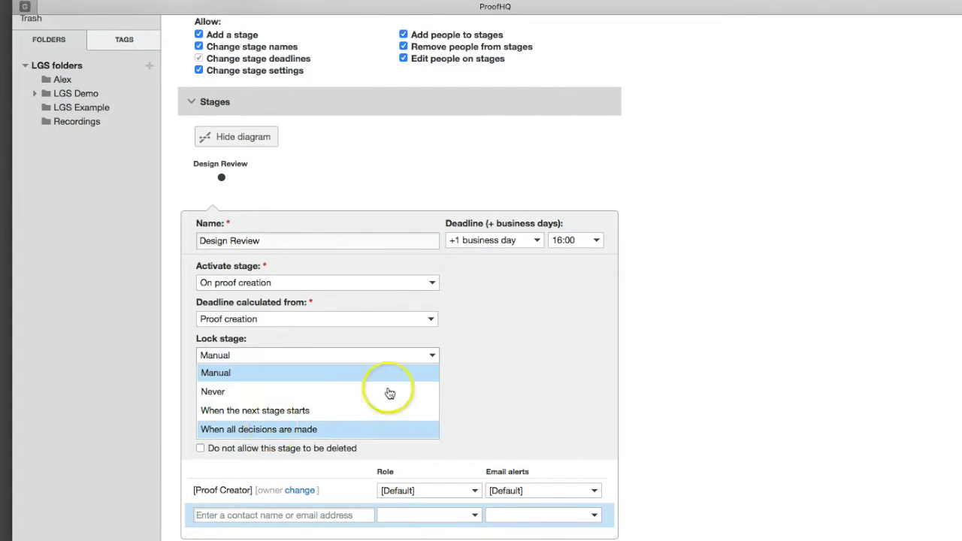
{"action": "left_click", "coordinate": [484, 348]}
{"action": "left_click", "coordinate": [306, 392]}
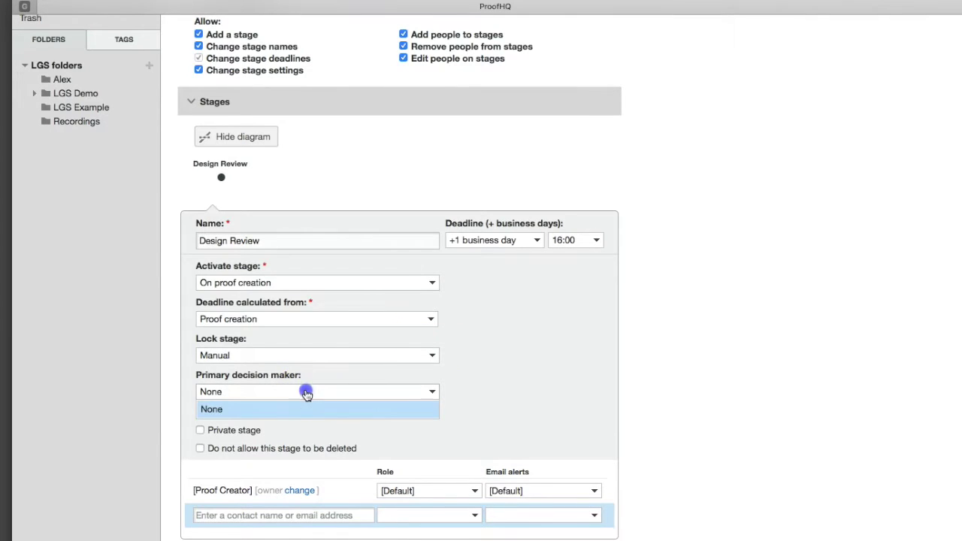
{"action": "left_click", "coordinate": [496, 363]}
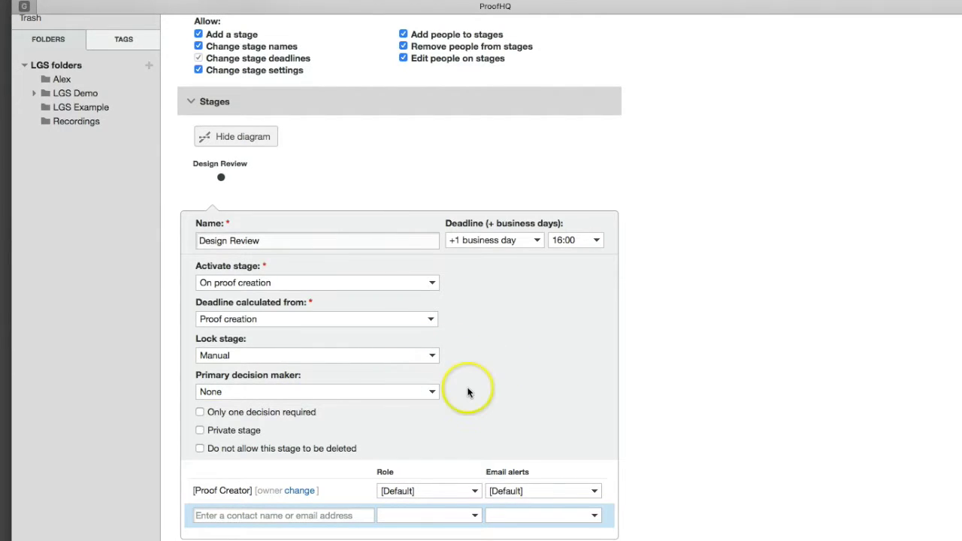
{"action": "scroll", "coordinate": [465, 391], "scroll_direction": "down", "scroll_amount": 2}
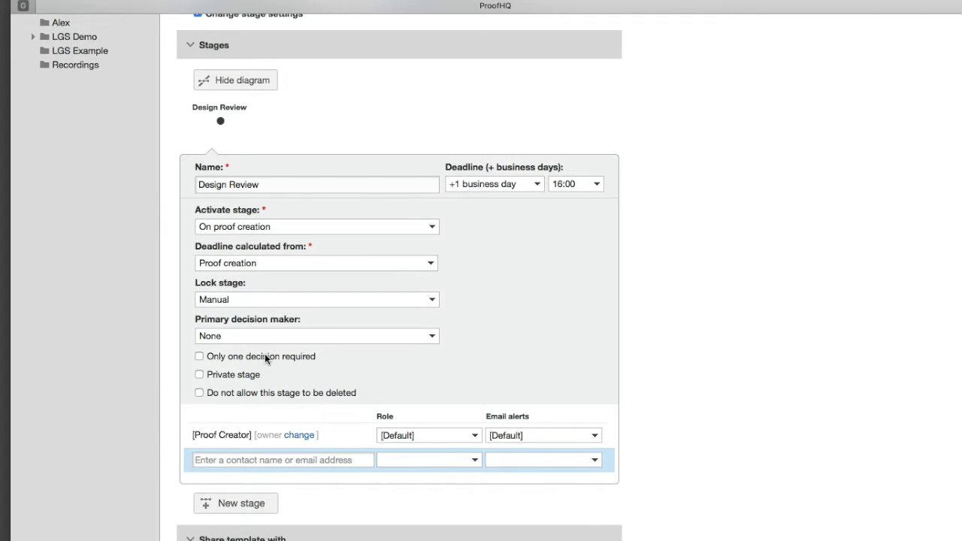
Mark the Design Review stage as private
{"action": "left_click", "coordinate": [266, 184]}
{"action": "double_click", "coordinate": [230, 184]}
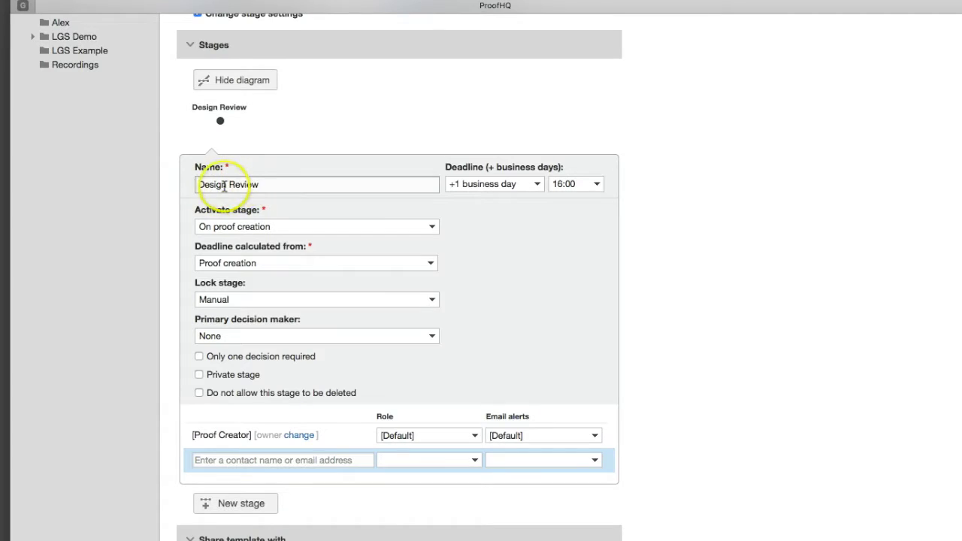
{"action": "left_click", "coordinate": [239, 184]}
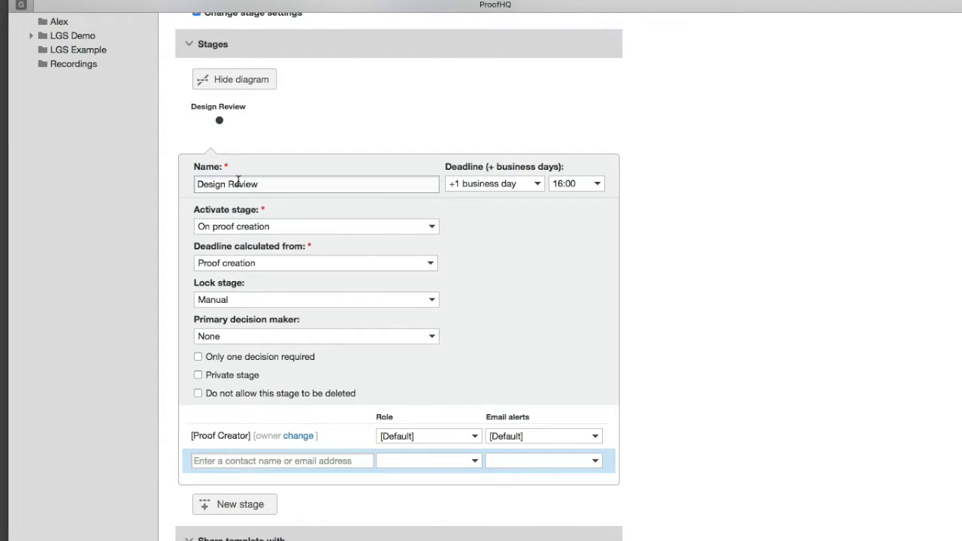
{"action": "left_click", "coordinate": [198, 375]}
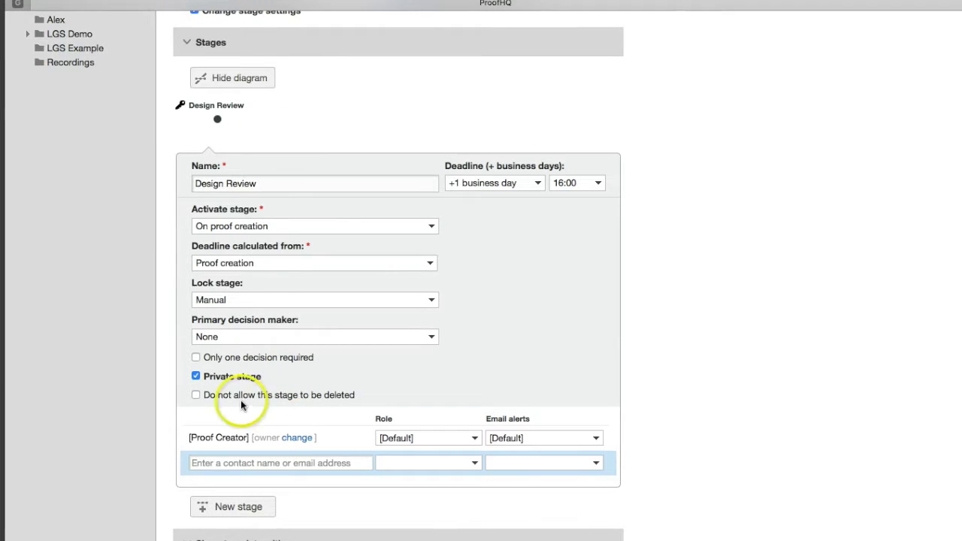
{"action": "scroll", "coordinate": [622, 350], "scroll_direction": "down", "scroll_amount": 1}
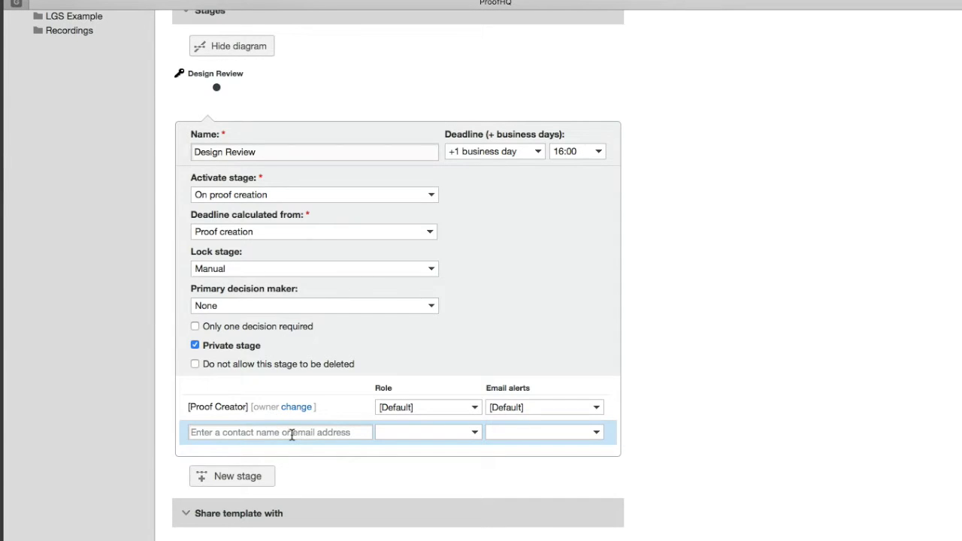
{"action": "left_click", "coordinate": [291, 435]}
Add the suggested contact as Reviewer & Approver with Daily summary email alerts
{"action": "type", "text": "sarah"}
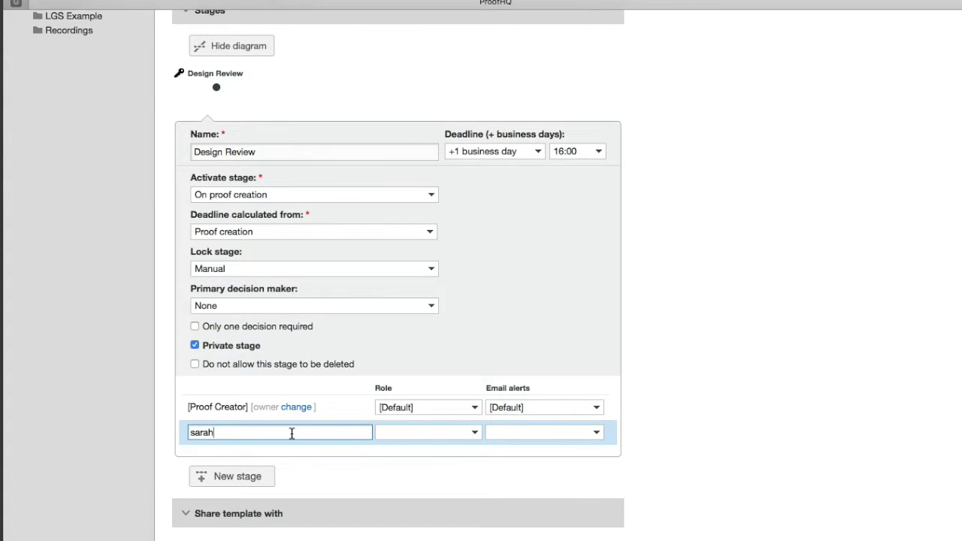
{"action": "left_click", "coordinate": [290, 444]}
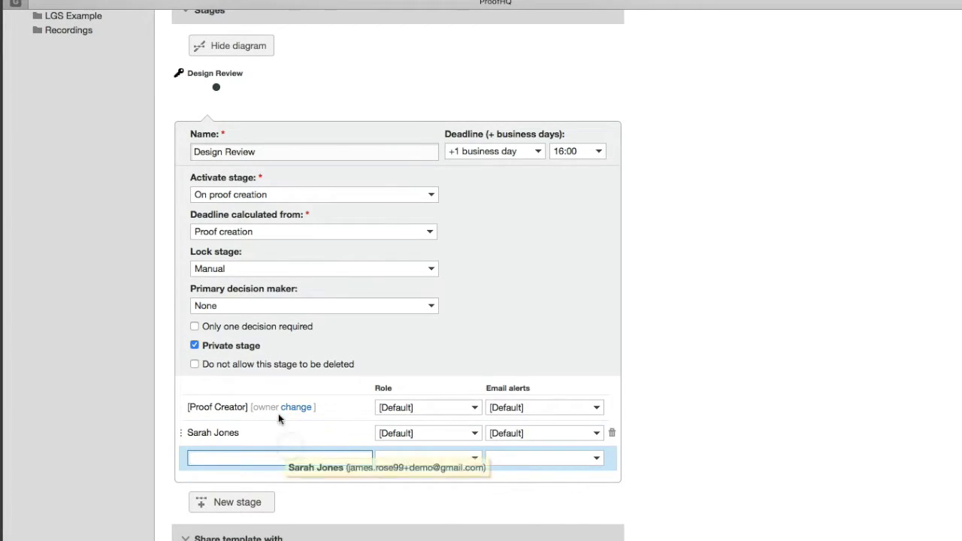
{"action": "left_click", "coordinate": [410, 432]}
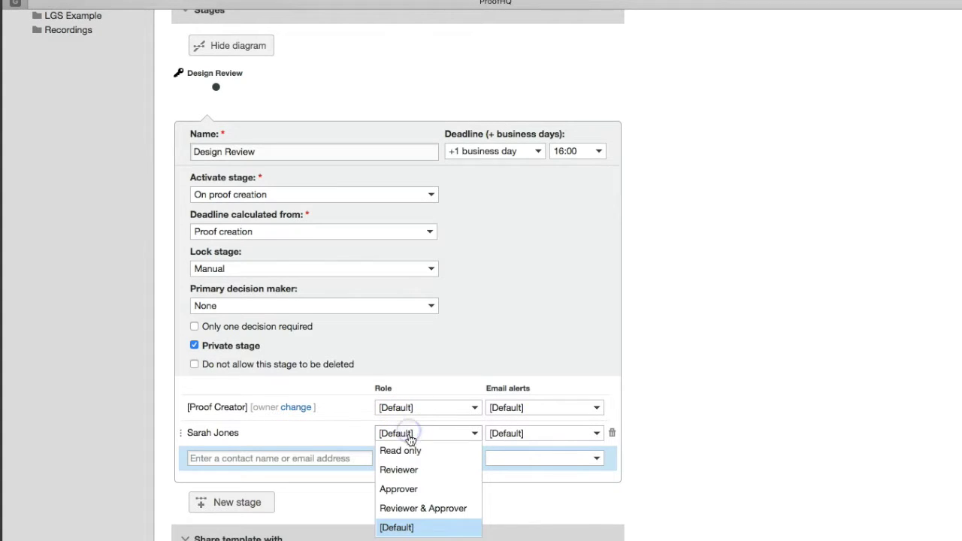
{"action": "left_click", "coordinate": [413, 508]}
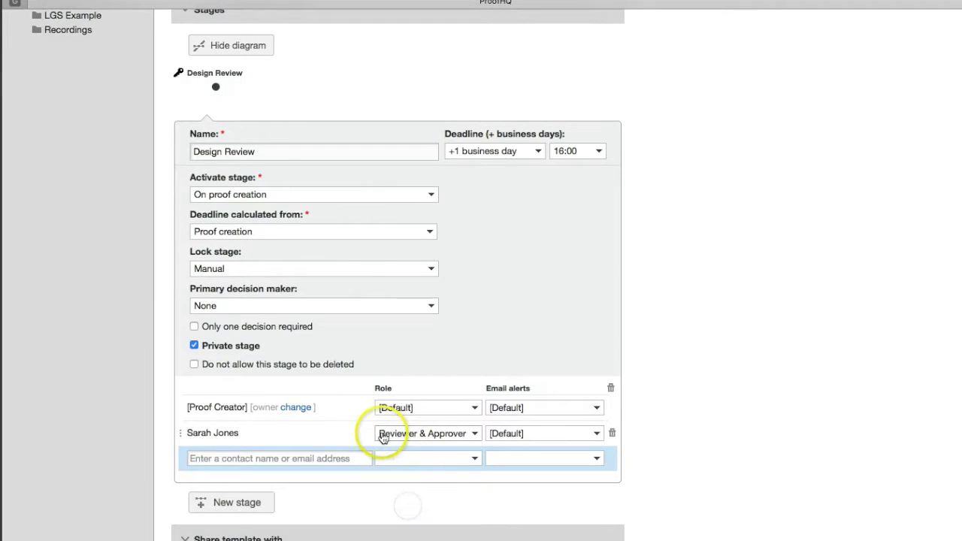
{"action": "left_click", "coordinate": [525, 433]}
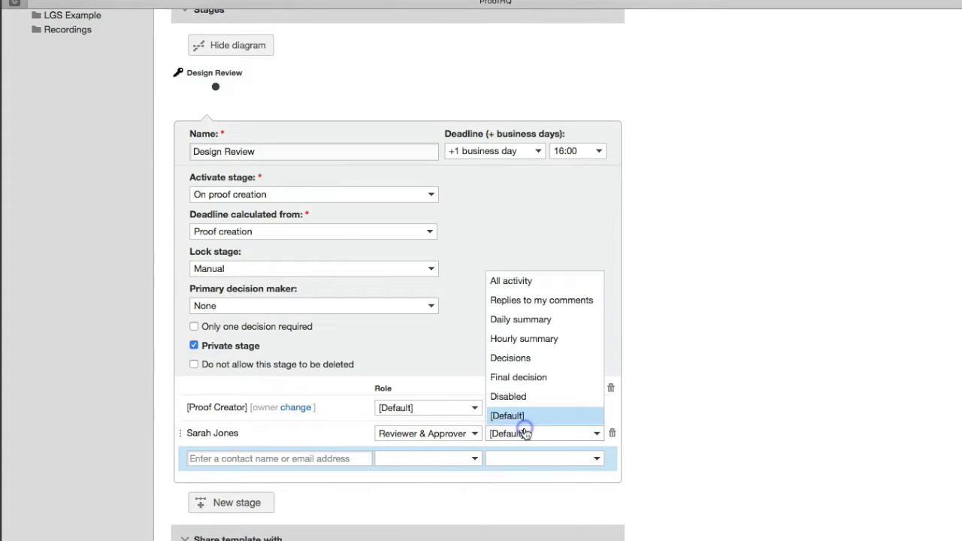
{"action": "left_click", "coordinate": [526, 321]}
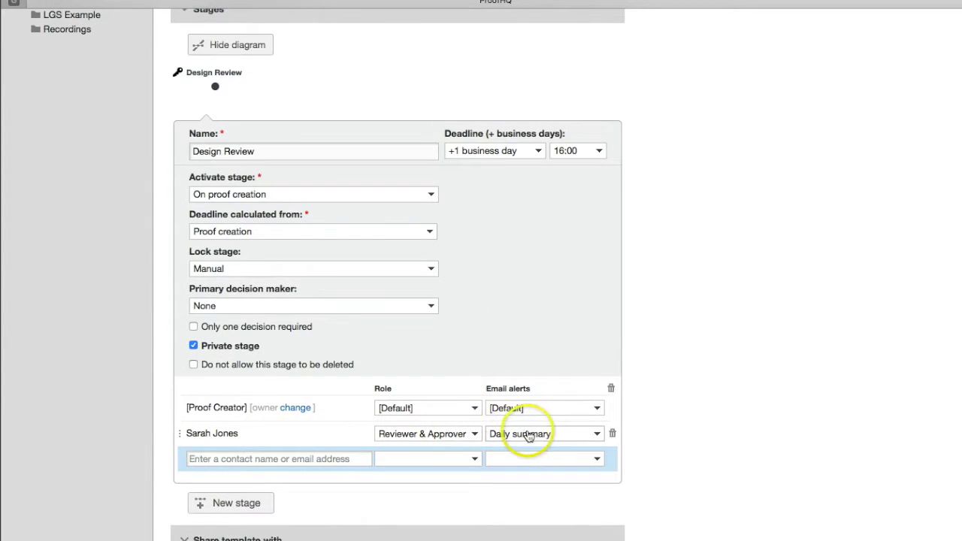
{"action": "scroll", "coordinate": [654, 402], "scroll_direction": "down", "scroll_amount": 2}
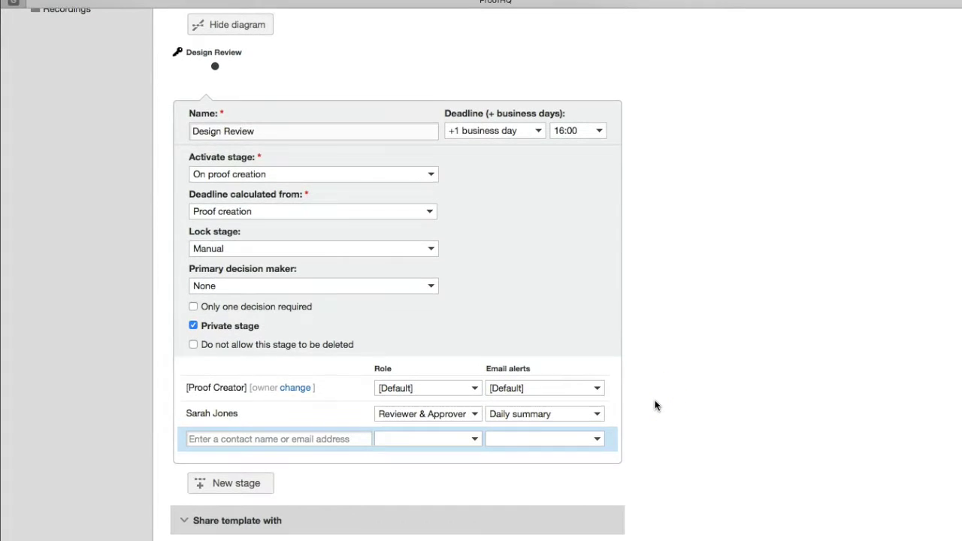
{"action": "scroll", "coordinate": [654, 404], "scroll_direction": "down", "scroll_amount": 2}
{"action": "scroll", "coordinate": [418, 258], "scroll_direction": "up", "scroll_amount": 5}
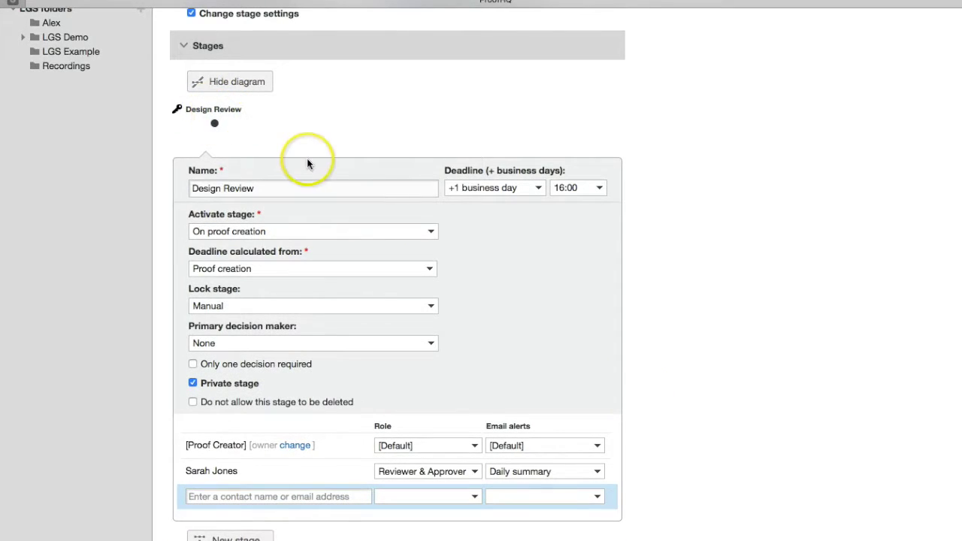
{"action": "scroll", "coordinate": [300, 195], "scroll_direction": "down", "scroll_amount": 2}
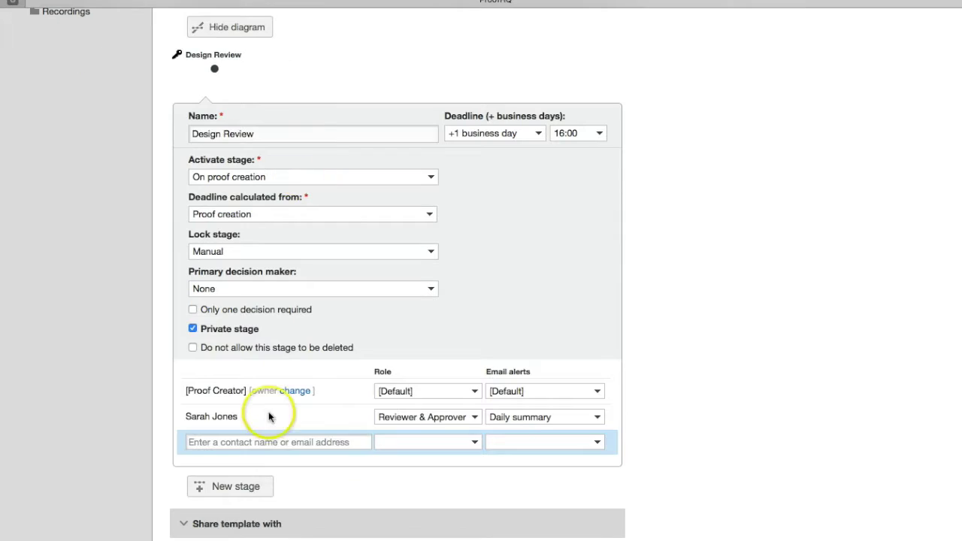
Add stage 'Internal marketing Review', due +1 business day, activating when parent decisions are all Approved
{"action": "left_click", "coordinate": [230, 488]}
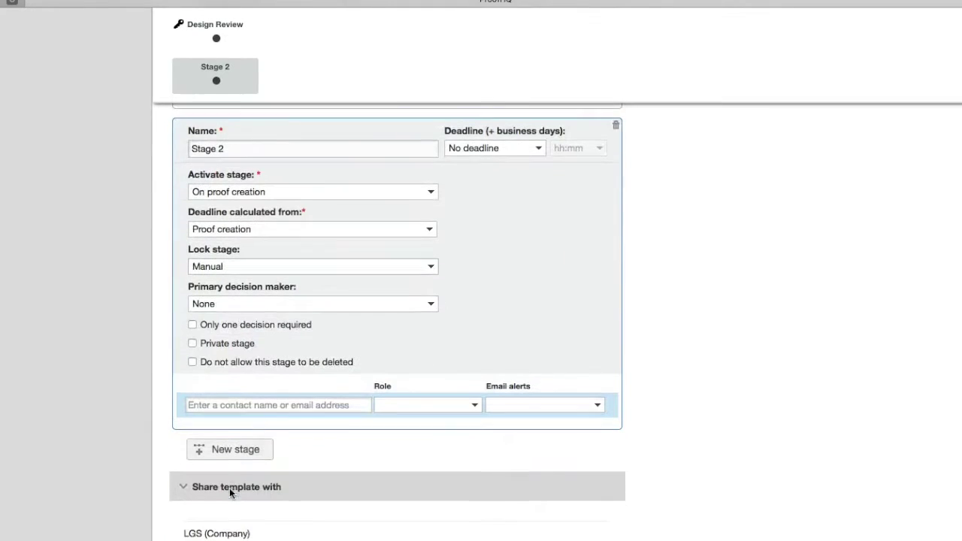
{"action": "triple_click", "coordinate": [194, 149]}
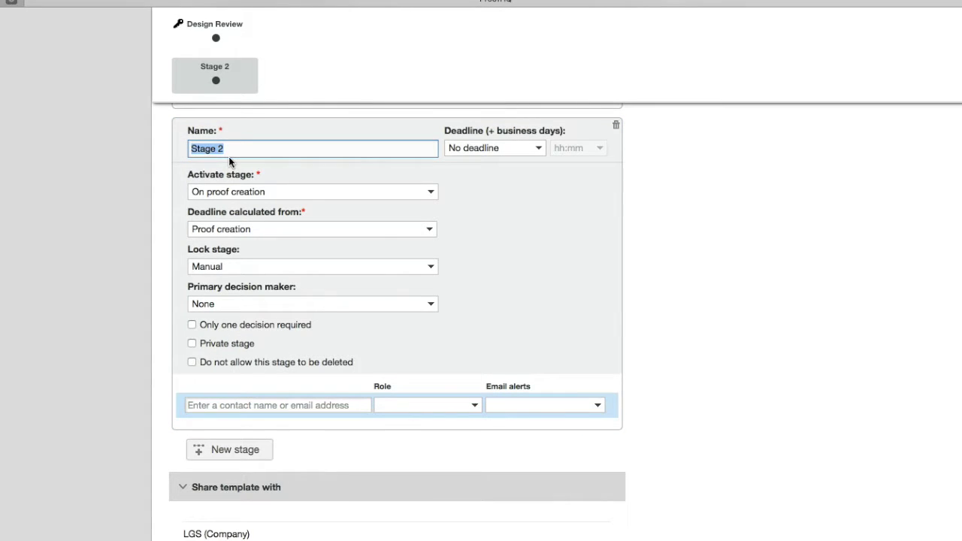
{"action": "type", "text": "Internal"}
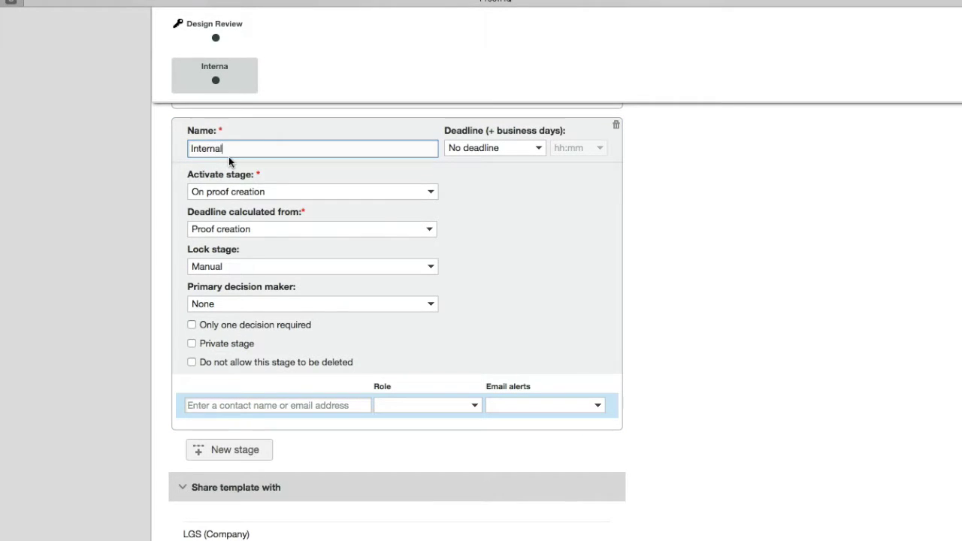
{"action": "type", "text": " marketing"}
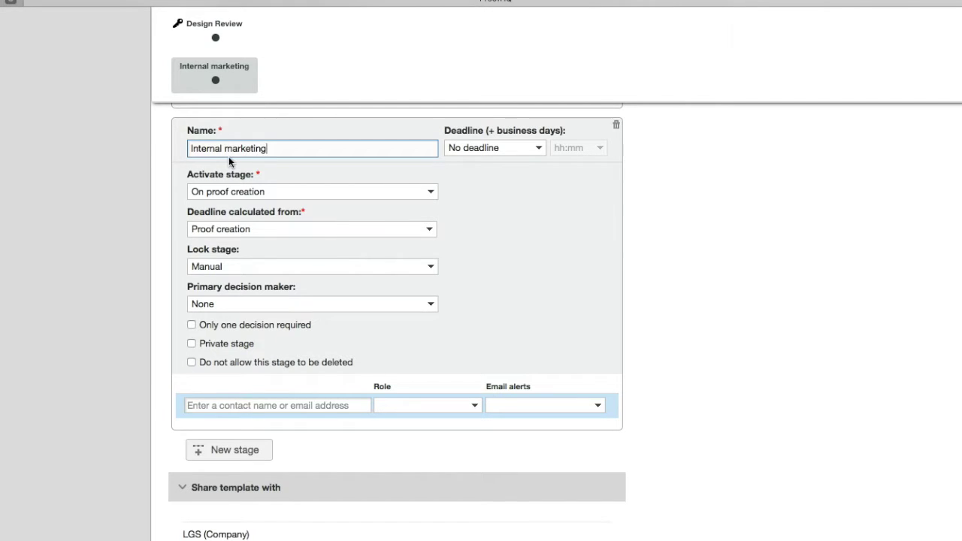
{"action": "type", "text": " Review"}
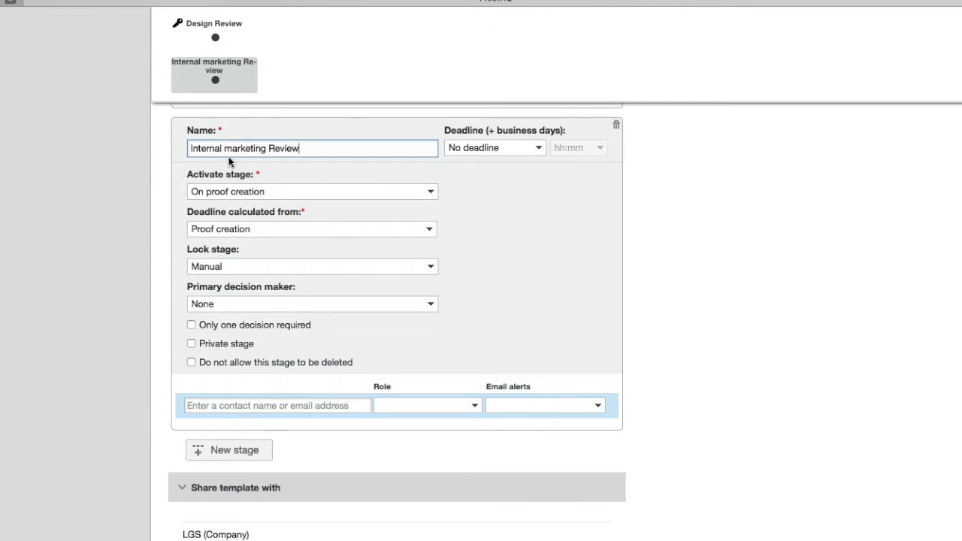
{"action": "left_click", "coordinate": [232, 156]}
{"action": "left_click", "coordinate": [477, 148]}
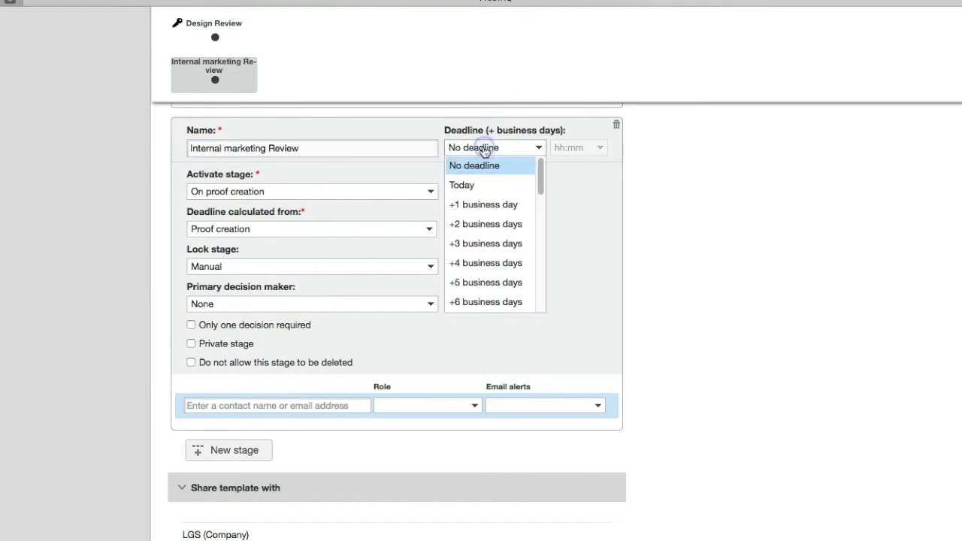
{"action": "left_click", "coordinate": [488, 207]}
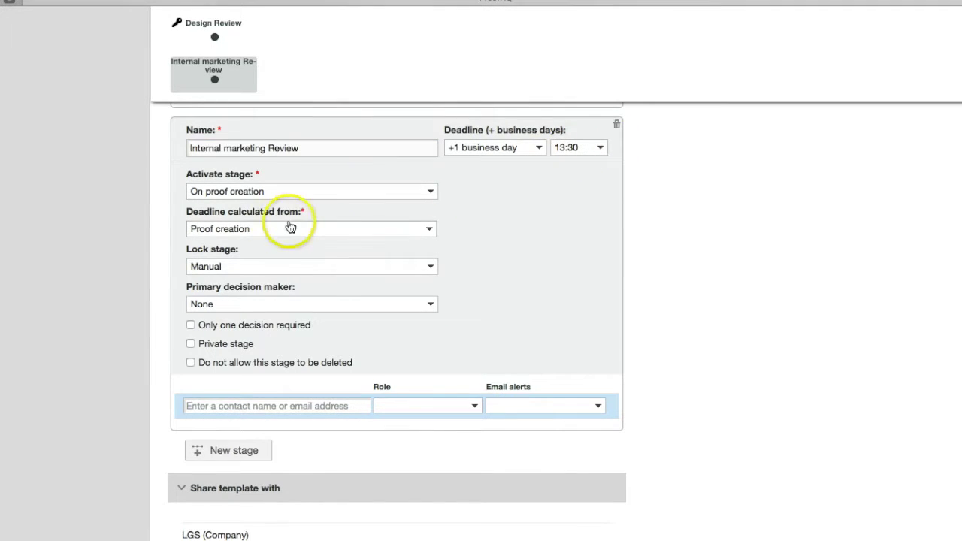
{"action": "left_click", "coordinate": [273, 193]}
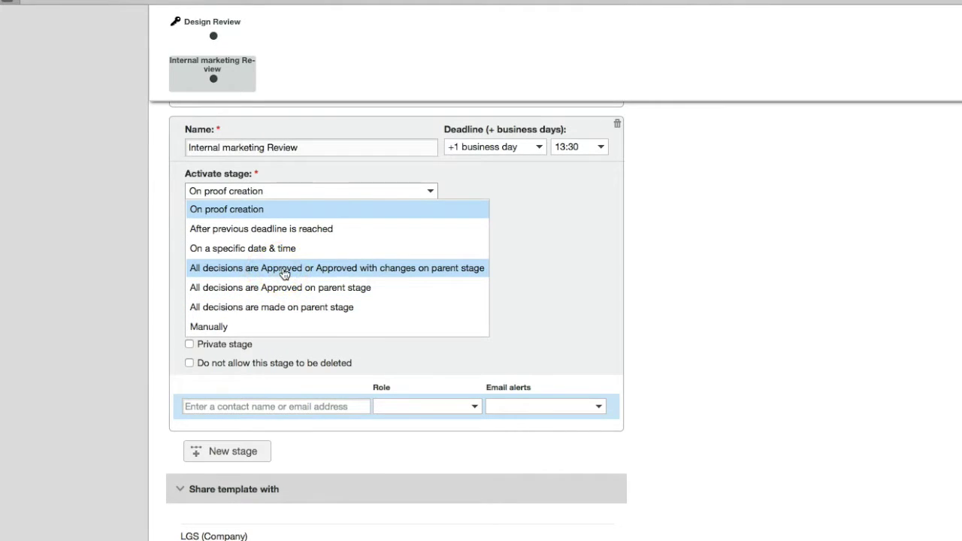
{"action": "left_click", "coordinate": [299, 286]}
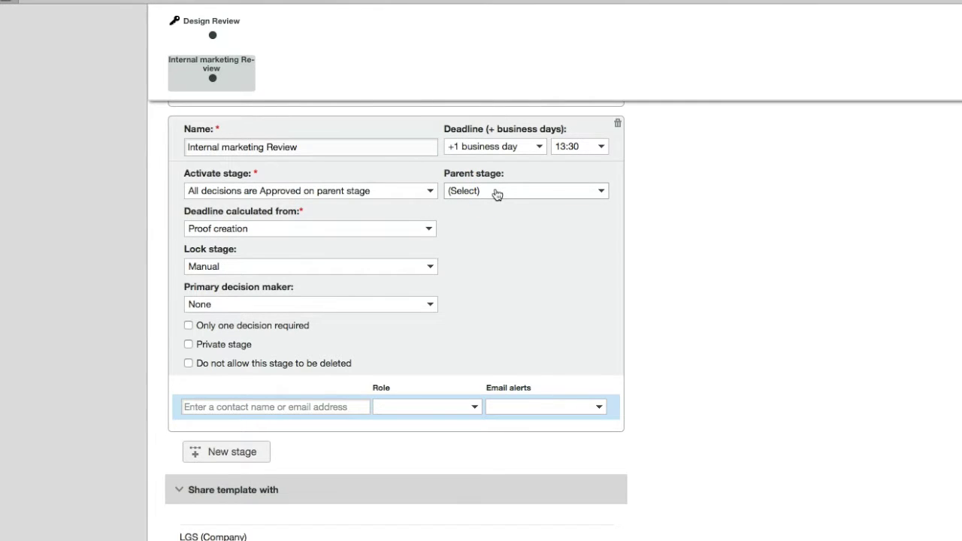
Set Design Review as the parent stage of Internal marketing Review
{"action": "left_click", "coordinate": [495, 192]}
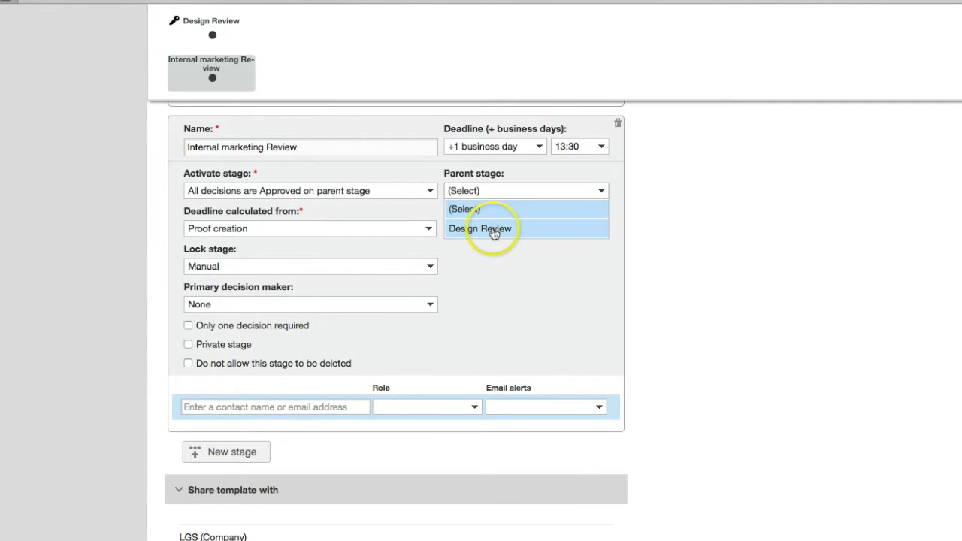
{"action": "left_click", "coordinate": [494, 229]}
{"action": "scroll", "coordinate": [242, 71], "scroll_direction": "up", "scroll_amount": 1}
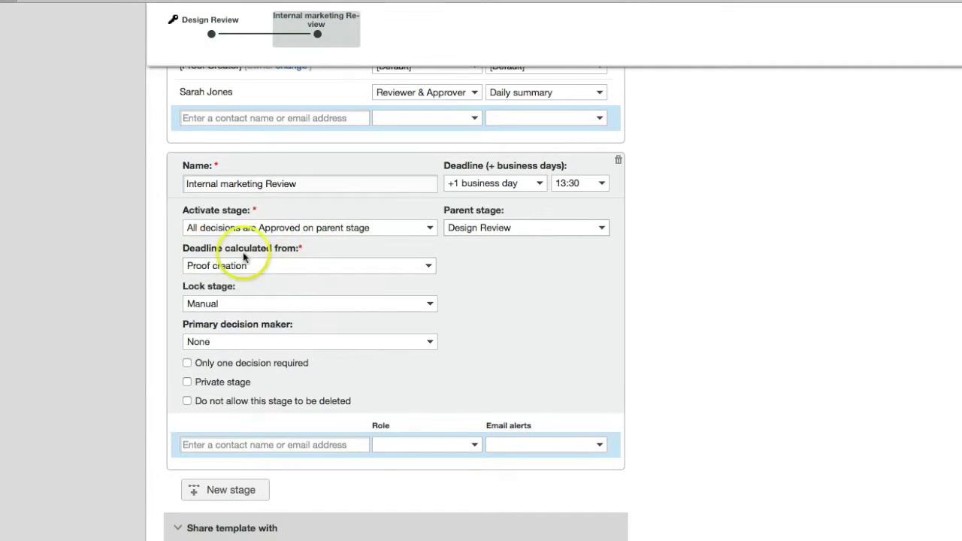
{"action": "scroll", "coordinate": [282, 270], "scroll_direction": "down", "scroll_amount": 1}
{"action": "scroll", "coordinate": [281, 271], "scroll_direction": "down", "scroll_amount": 1}
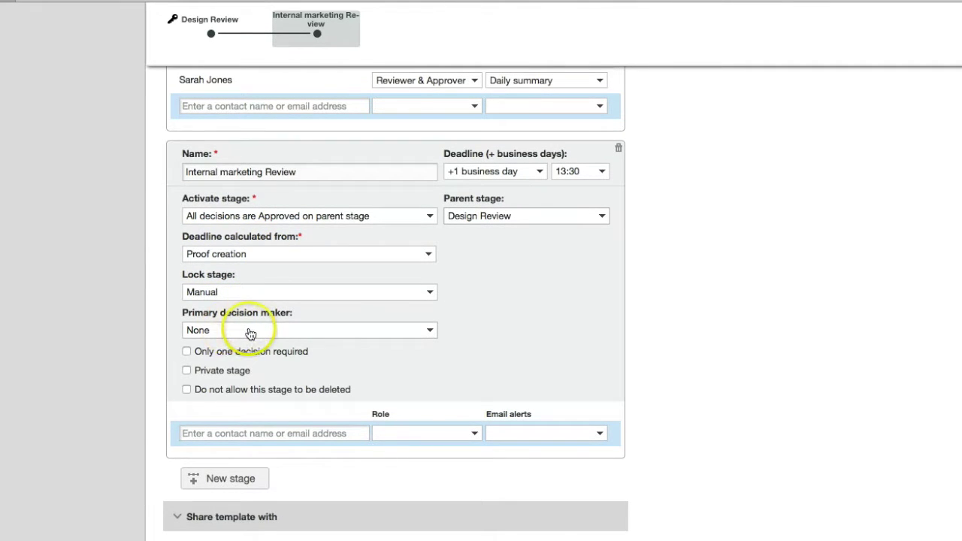
Mark the Internal marketing Review stage as private
{"action": "left_click", "coordinate": [223, 369]}
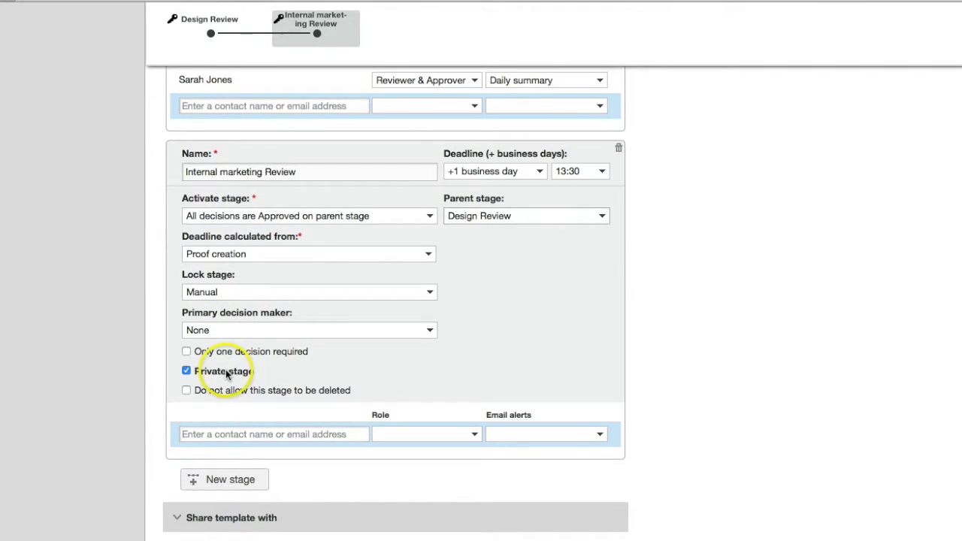
{"action": "scroll", "coordinate": [359, 352], "scroll_direction": "down", "scroll_amount": 1}
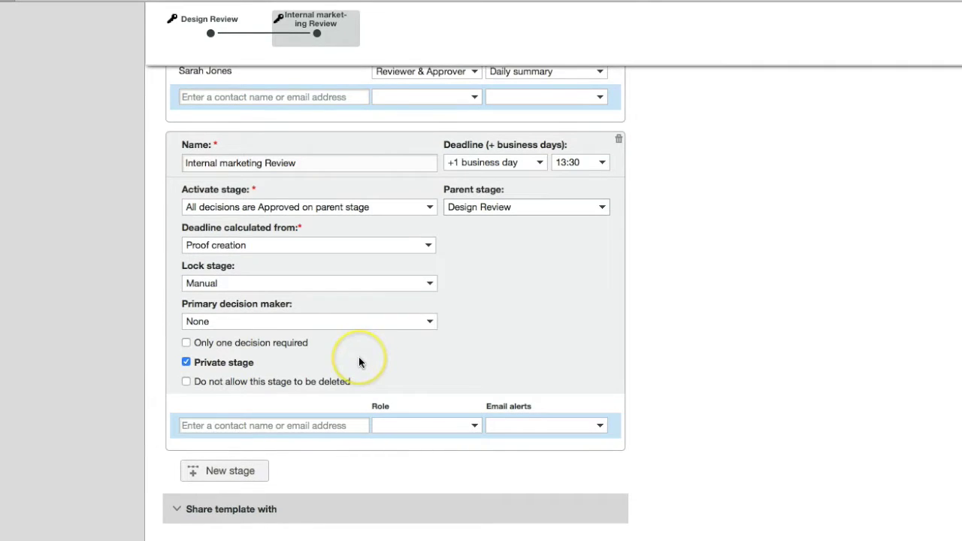
{"action": "left_click", "coordinate": [293, 426]}
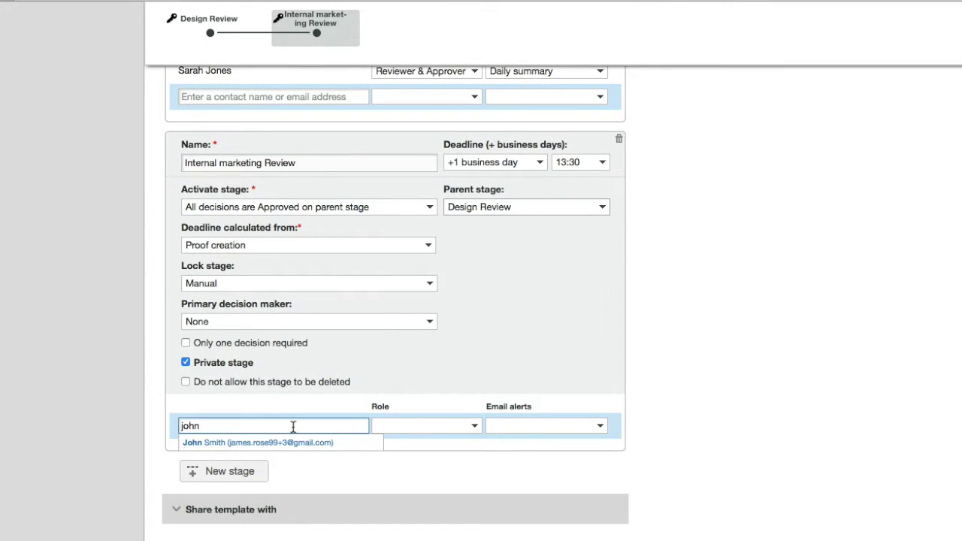
Add the suggested contact as Reviewer & Approver with Hourly summary email alerts
{"action": "key", "text": "Down"}
{"action": "key", "text": "Return"}
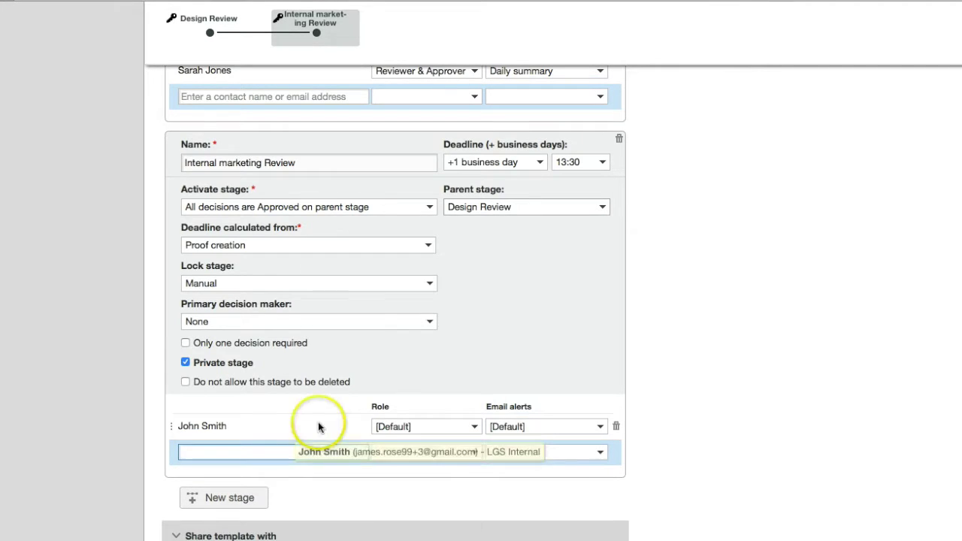
{"action": "left_click", "coordinate": [446, 427]}
{"action": "left_click", "coordinate": [422, 499]}
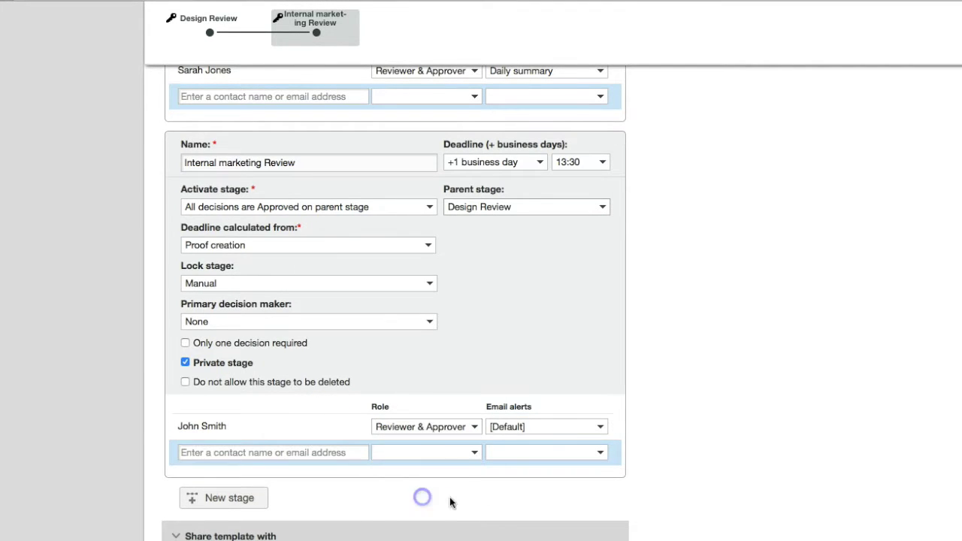
{"action": "left_click", "coordinate": [521, 430]}
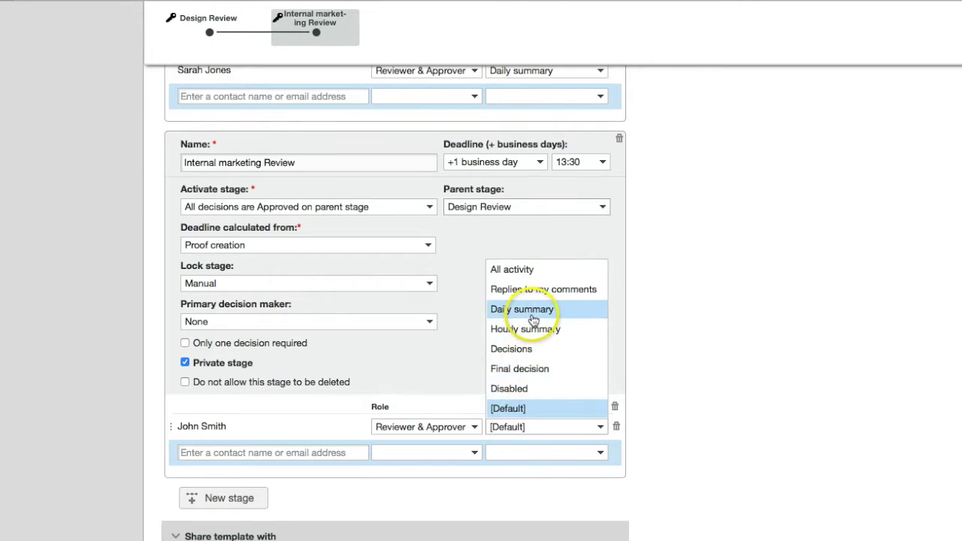
{"action": "left_click", "coordinate": [525, 333]}
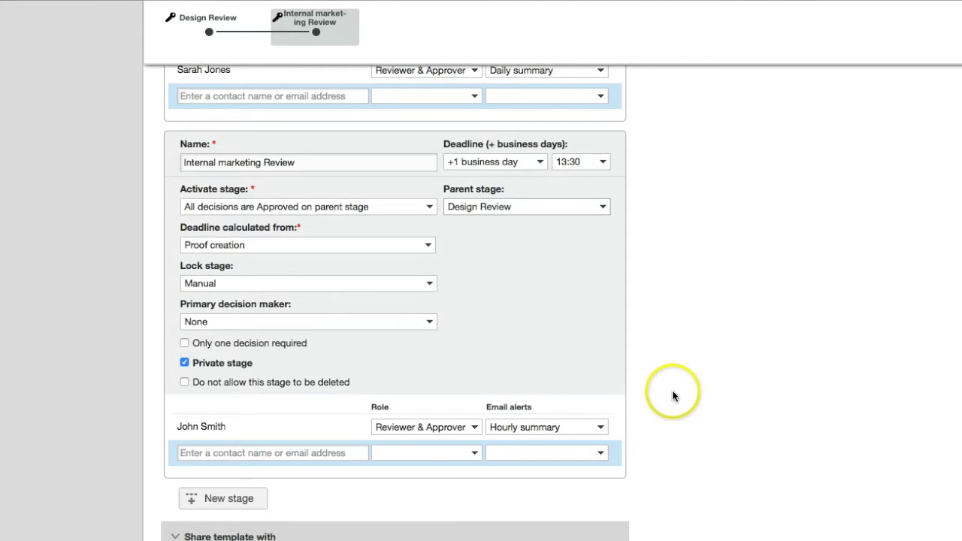
{"action": "scroll", "coordinate": [672, 394], "scroll_direction": "down", "scroll_amount": 1}
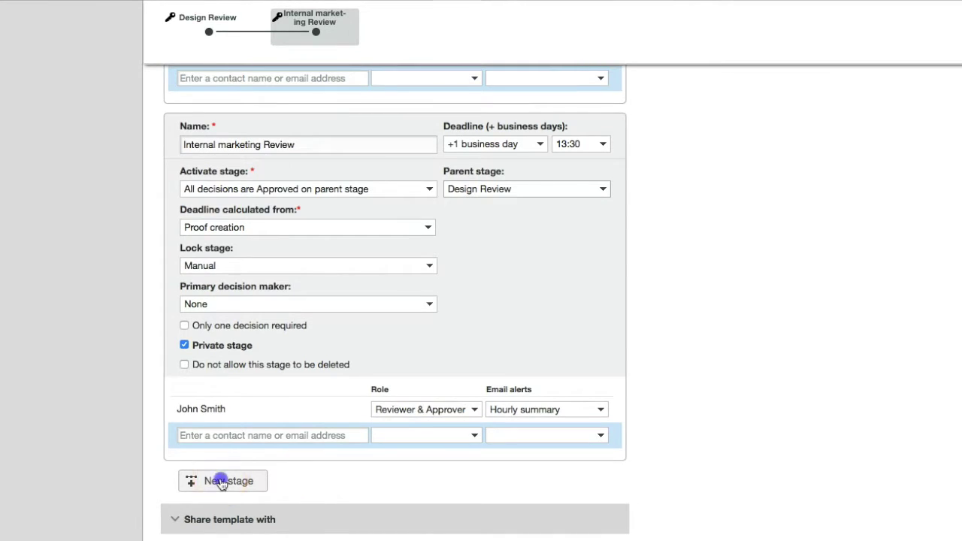
{"action": "left_click", "coordinate": [221, 482]}
Name the third stage 'Client X Review', due +1 business day, activating when parent decisions are Approved
{"action": "left_click_drag", "start_coordinate": [234, 134], "coordinate": [166, 135]}
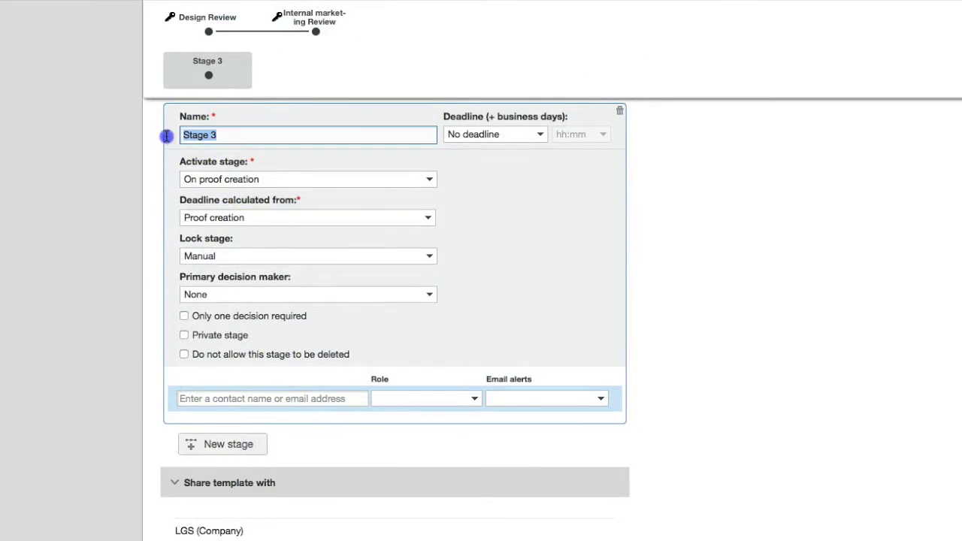
{"action": "type", "text": "Client X Review"}
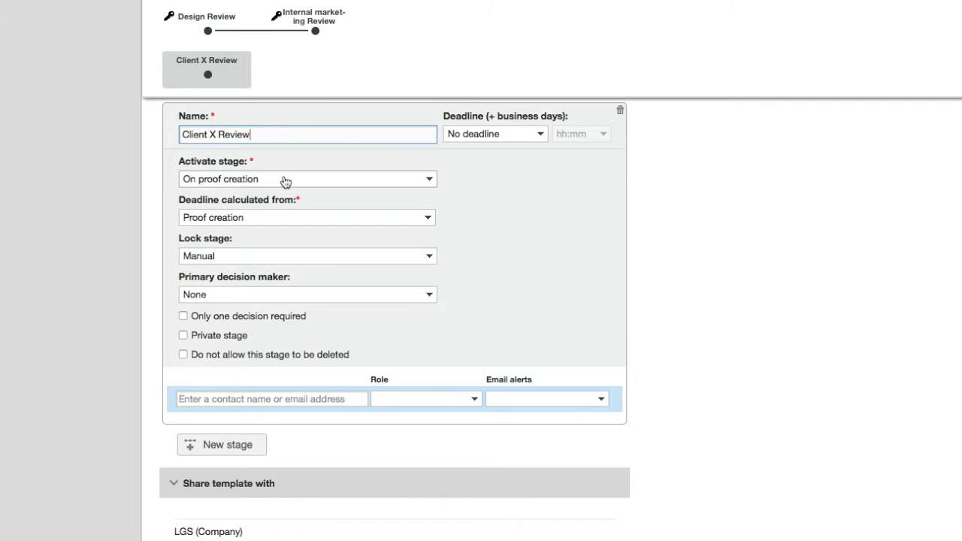
{"action": "left_click", "coordinate": [462, 133]}
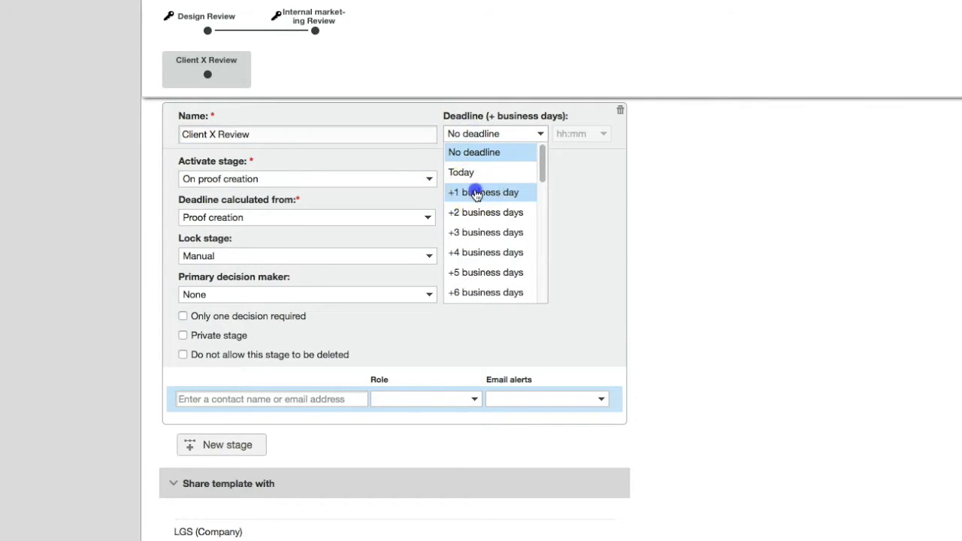
{"action": "left_click", "coordinate": [477, 193]}
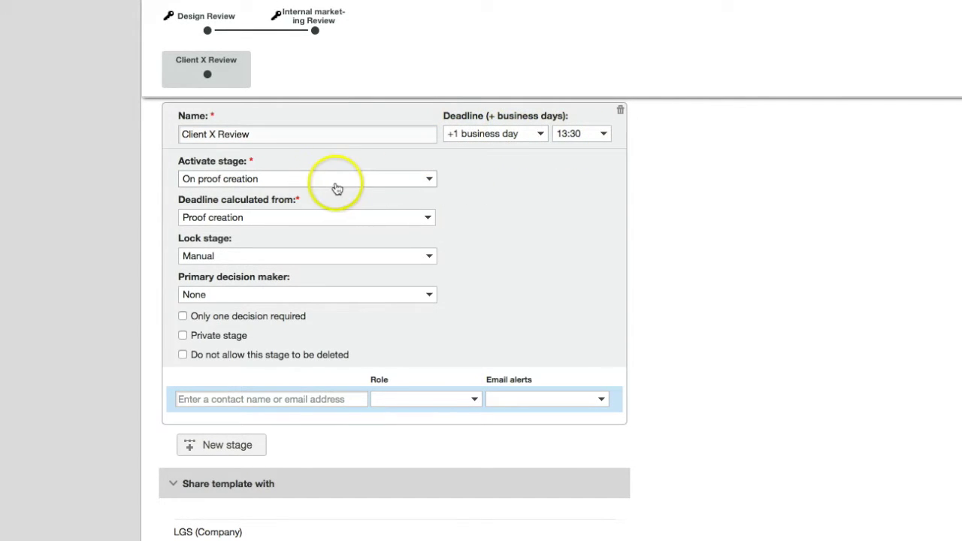
{"action": "left_click", "coordinate": [274, 179]}
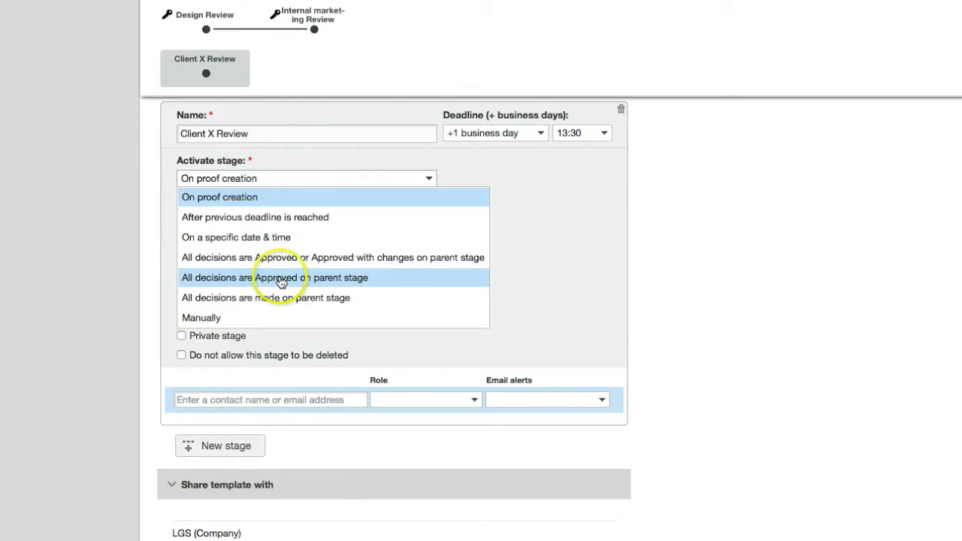
{"action": "left_click", "coordinate": [280, 279]}
Make Internal marketing Review the parent stage of Client X Review
{"action": "left_click", "coordinate": [467, 180]}
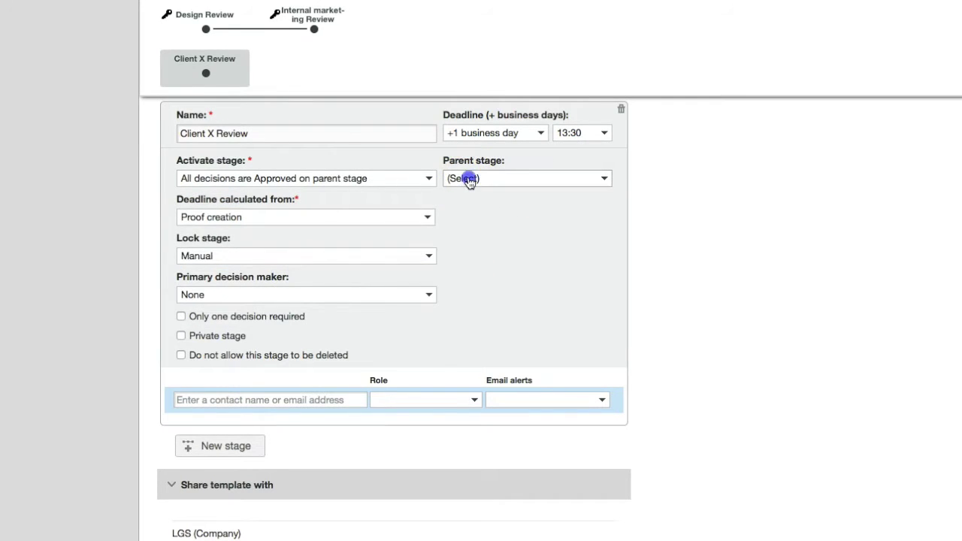
{"action": "left_click", "coordinate": [484, 238]}
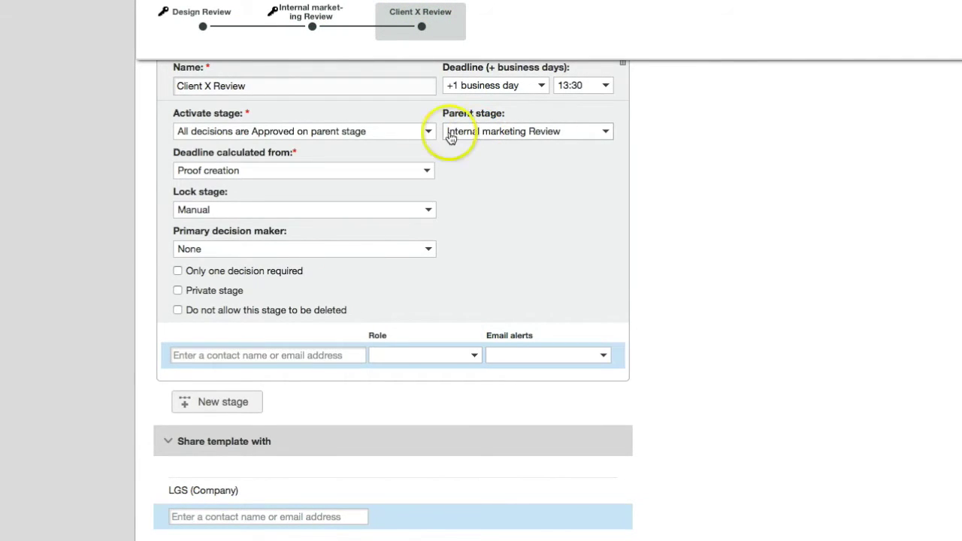
{"action": "scroll", "coordinate": [406, 179], "scroll_direction": "down", "scroll_amount": 1}
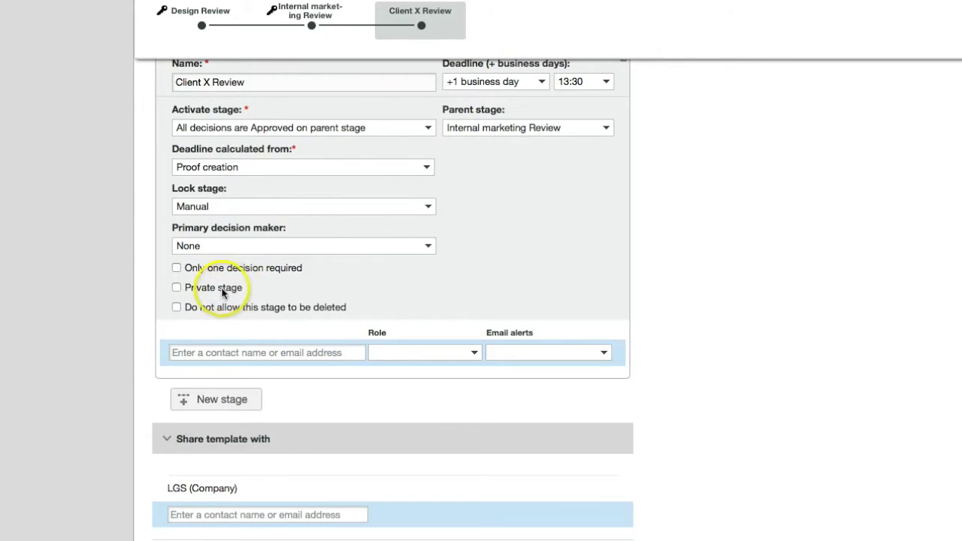
{"action": "left_click", "coordinate": [207, 246]}
Keep primary decision maker as None and add a contact as Reviewer & Approver with Daily summary alerts
{"action": "left_click", "coordinate": [359, 280]}
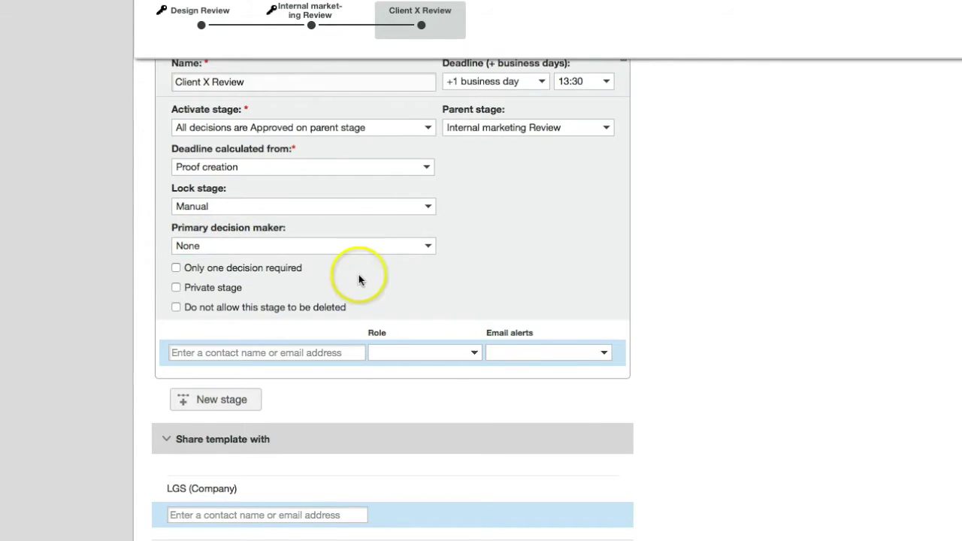
{"action": "left_click", "coordinate": [244, 353]}
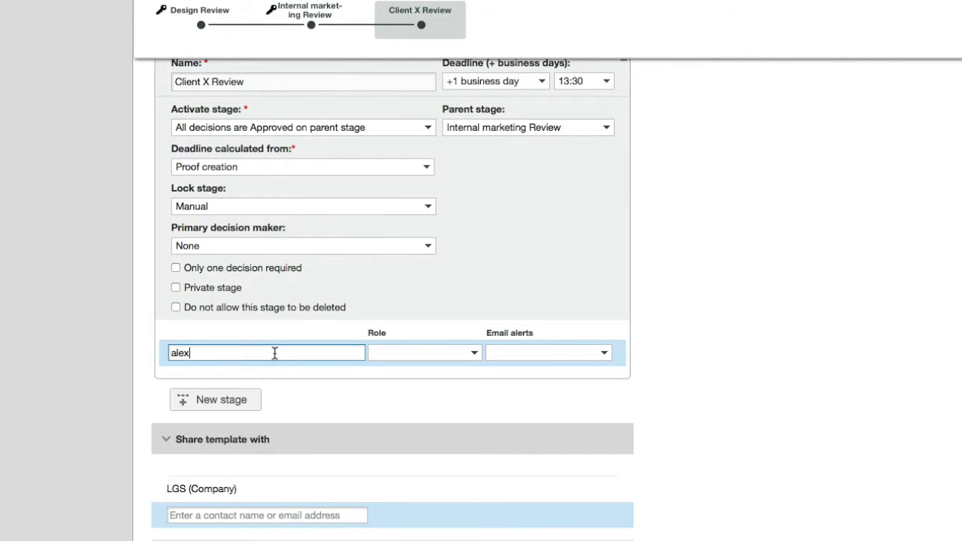
{"action": "left_click", "coordinate": [256, 372]}
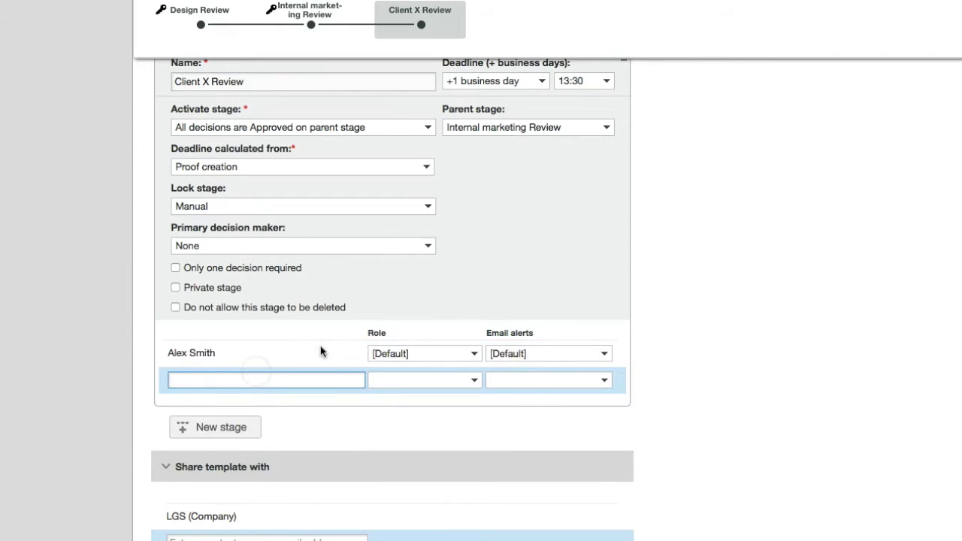
{"action": "left_click", "coordinate": [419, 353]}
{"action": "left_click", "coordinate": [409, 433]}
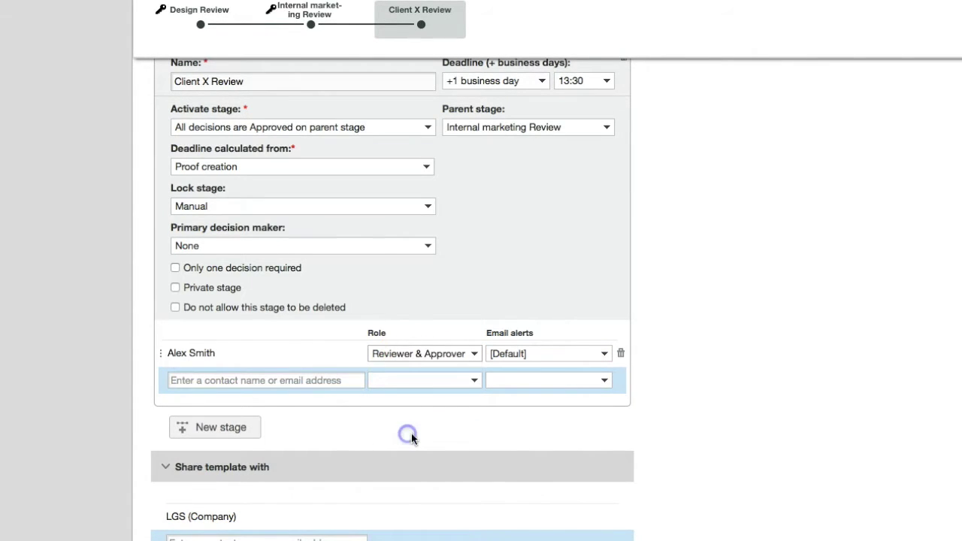
{"action": "left_click", "coordinate": [541, 355]}
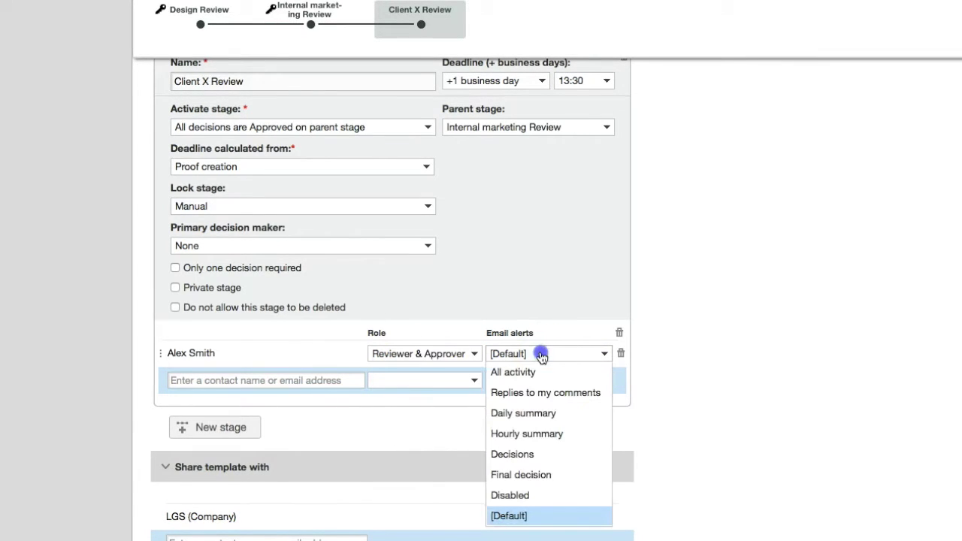
{"action": "left_click", "coordinate": [533, 413]}
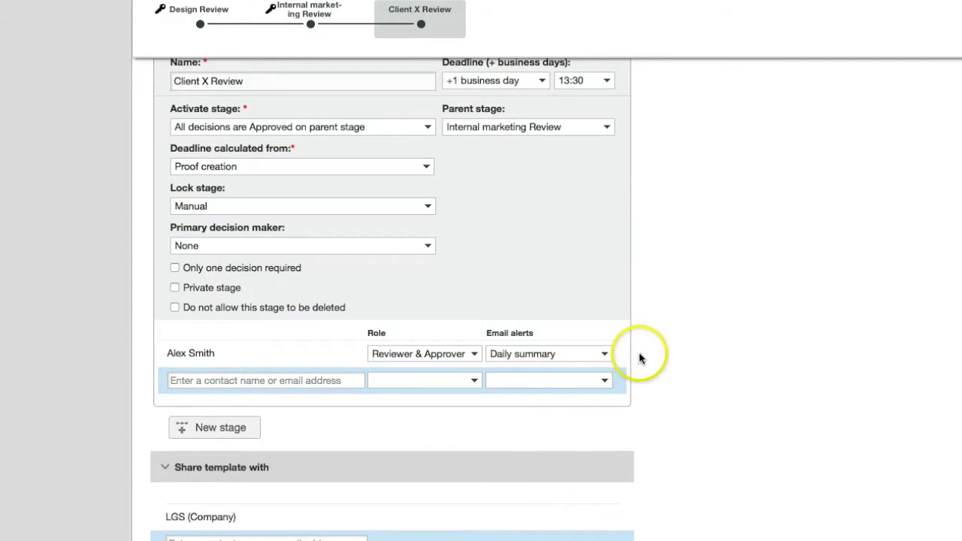
Scroll the saved Client X template to check the Design, Internal marketing and Client X Review flow
{"action": "scroll", "coordinate": [665, 260], "scroll_direction": "up", "scroll_amount": 3}
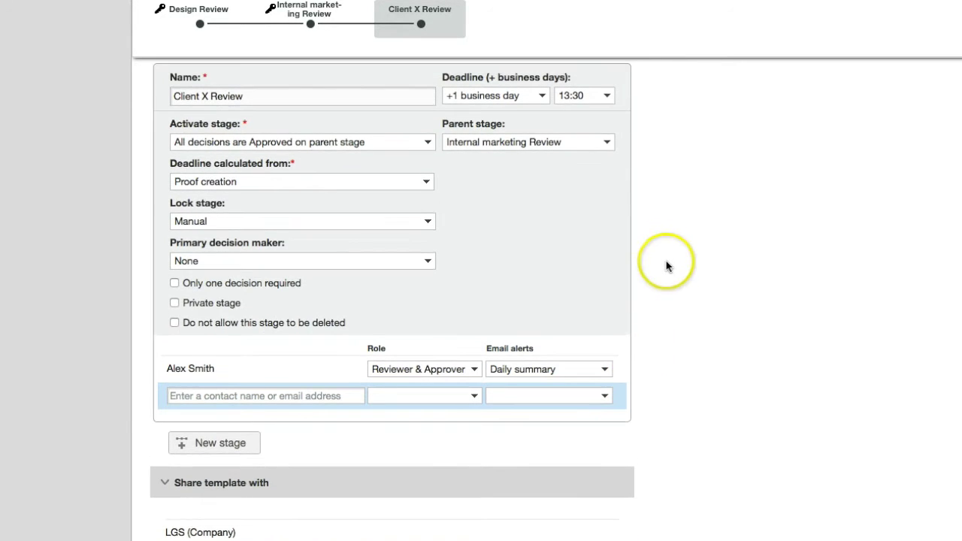
{"action": "scroll", "coordinate": [298, 444], "scroll_direction": "down", "scroll_amount": 1}
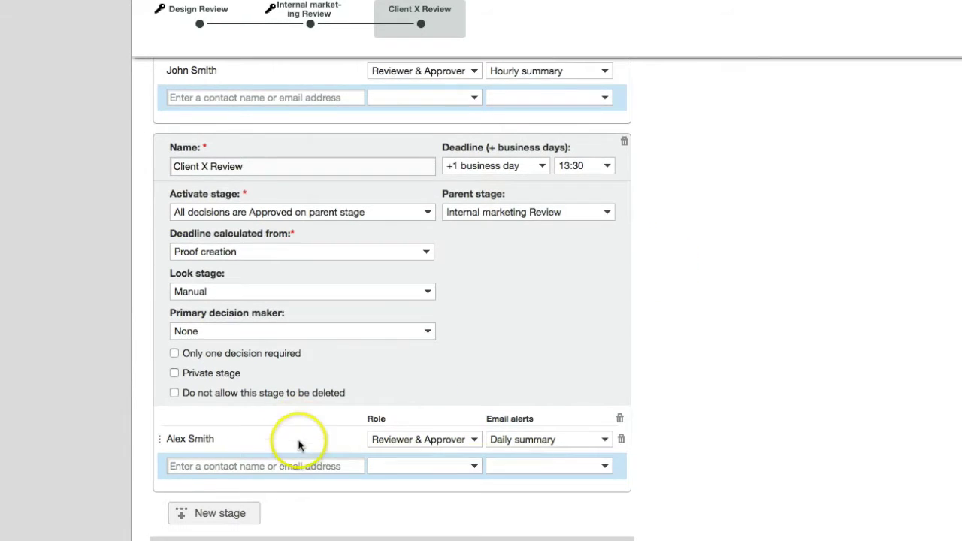
{"action": "scroll", "coordinate": [654, 410], "scroll_direction": "down", "scroll_amount": 4}
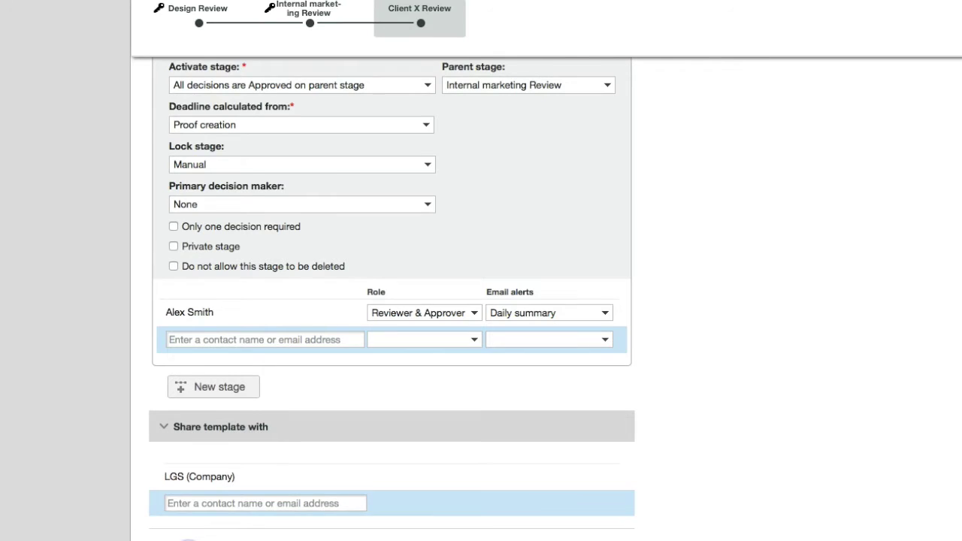
{"action": "scroll", "coordinate": [261, 510], "scroll_direction": "up", "scroll_amount": 1}
{"action": "scroll", "coordinate": [275, 499], "scroll_direction": "down", "scroll_amount": 1}
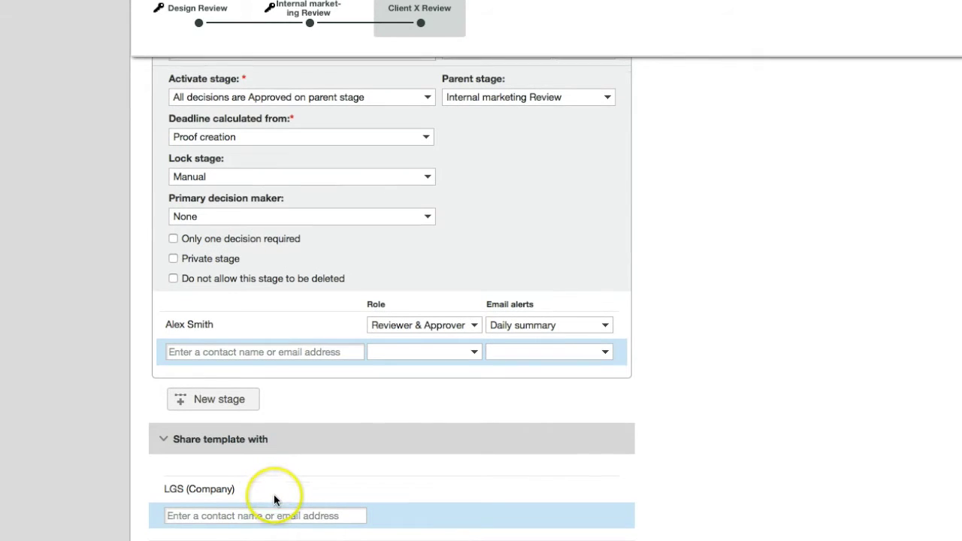
{"action": "scroll", "coordinate": [275, 499], "scroll_direction": "up", "scroll_amount": 10}
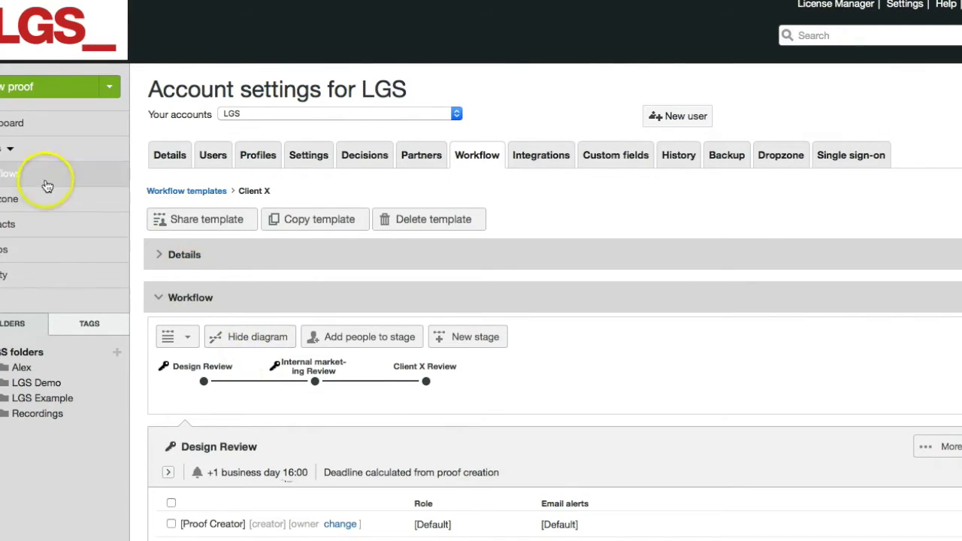
{"action": "scroll", "coordinate": [466, 242], "scroll_direction": "down", "scroll_amount": 1}
{"action": "scroll", "coordinate": [451, 242], "scroll_direction": "down", "scroll_amount": 1}
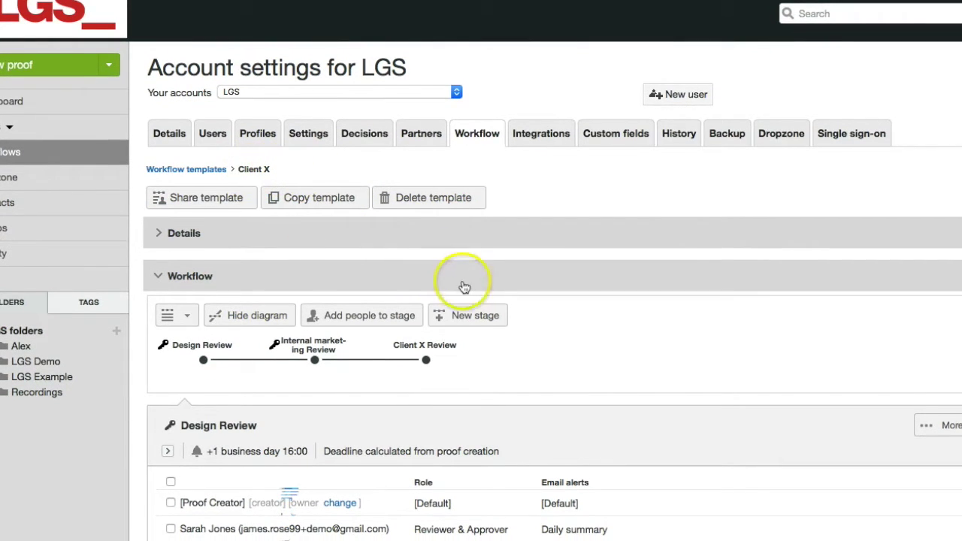
{"action": "scroll", "coordinate": [311, 319], "scroll_direction": "down", "scroll_amount": 3}
{"action": "mouse_move", "coordinate": [204, 279]}
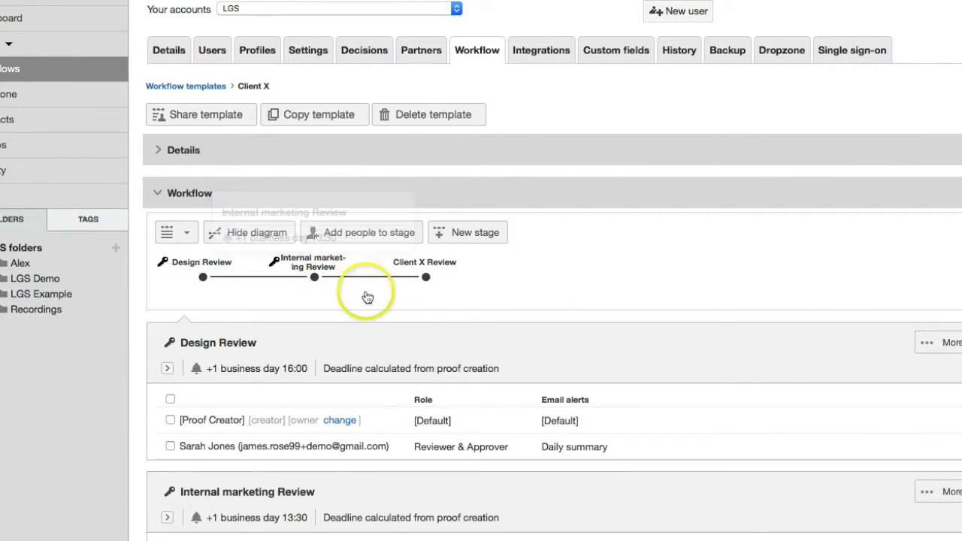
{"action": "mouse_move", "coordinate": [425, 279]}
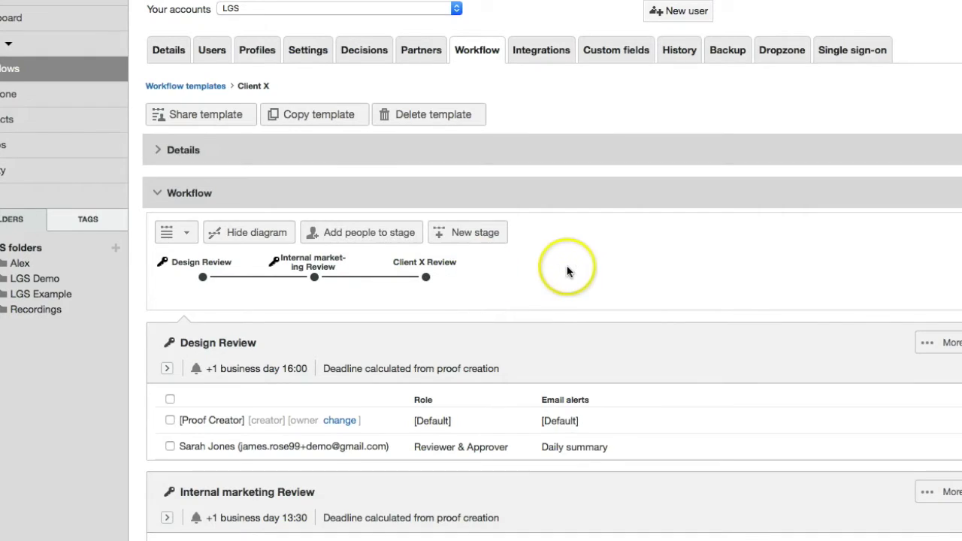
{"action": "scroll", "coordinate": [574, 267], "scroll_direction": "down", "scroll_amount": 1}
{"action": "scroll", "coordinate": [343, 343], "scroll_direction": "down", "scroll_amount": 1}
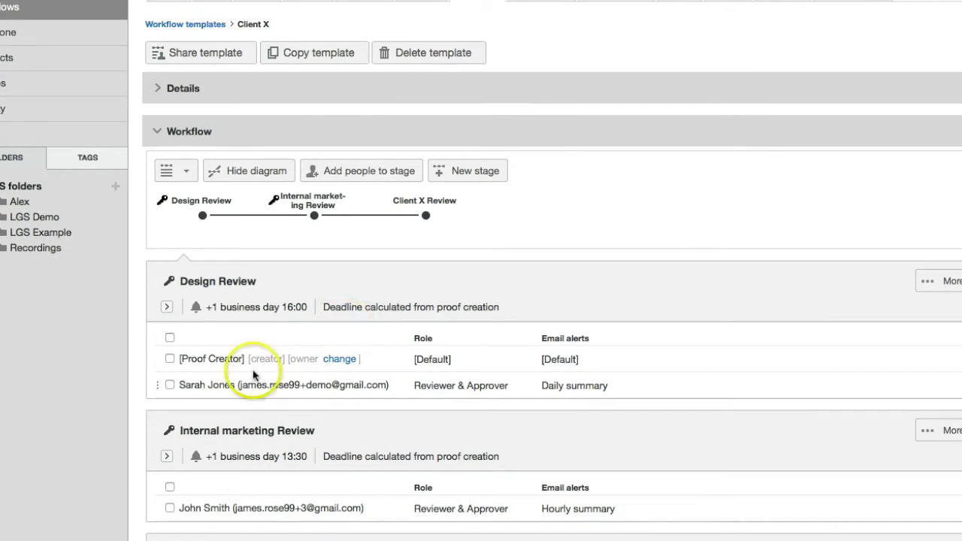
{"action": "scroll", "coordinate": [268, 364], "scroll_direction": "down", "scroll_amount": 1}
{"action": "scroll", "coordinate": [252, 353], "scroll_direction": "down", "scroll_amount": 1}
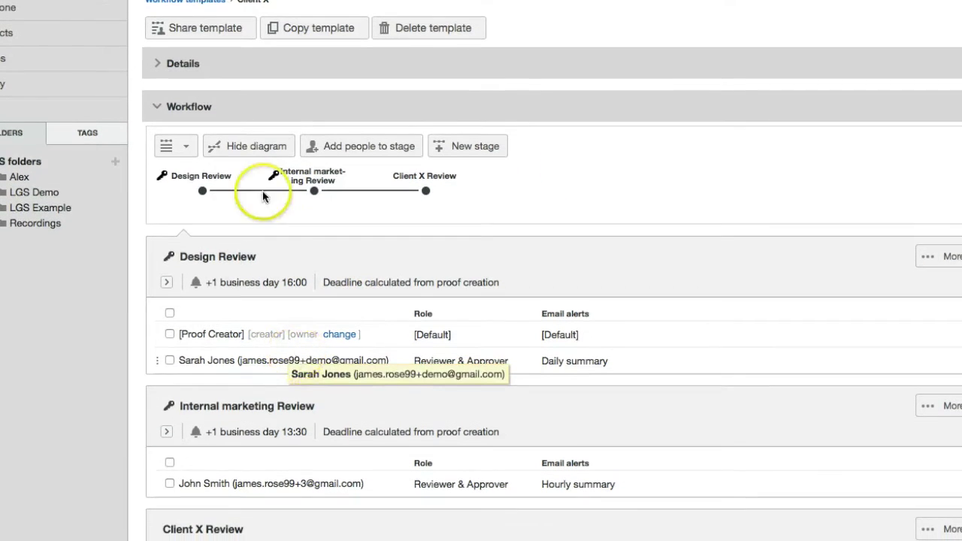
{"action": "scroll", "coordinate": [286, 229], "scroll_direction": "down", "scroll_amount": 2}
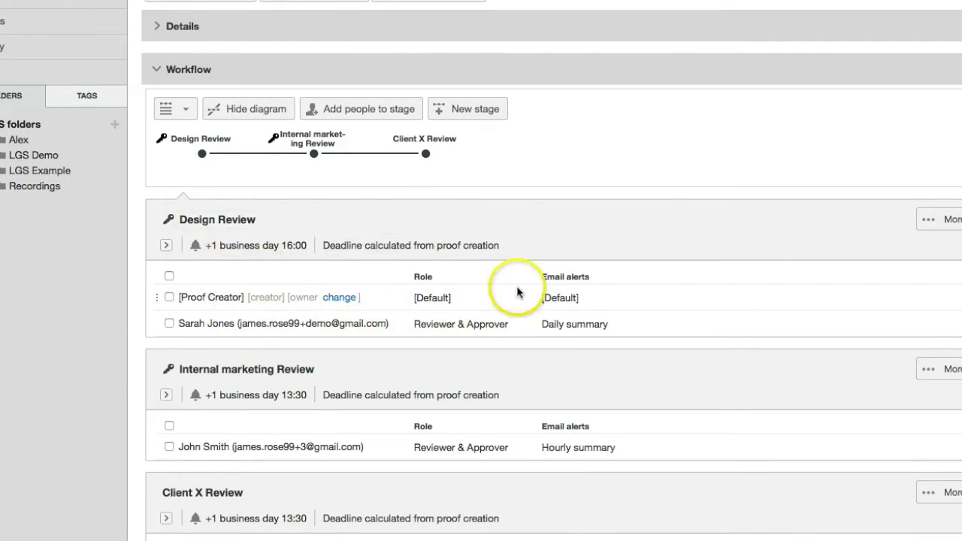
{"action": "scroll", "coordinate": [290, 344], "scroll_direction": "down", "scroll_amount": 2}
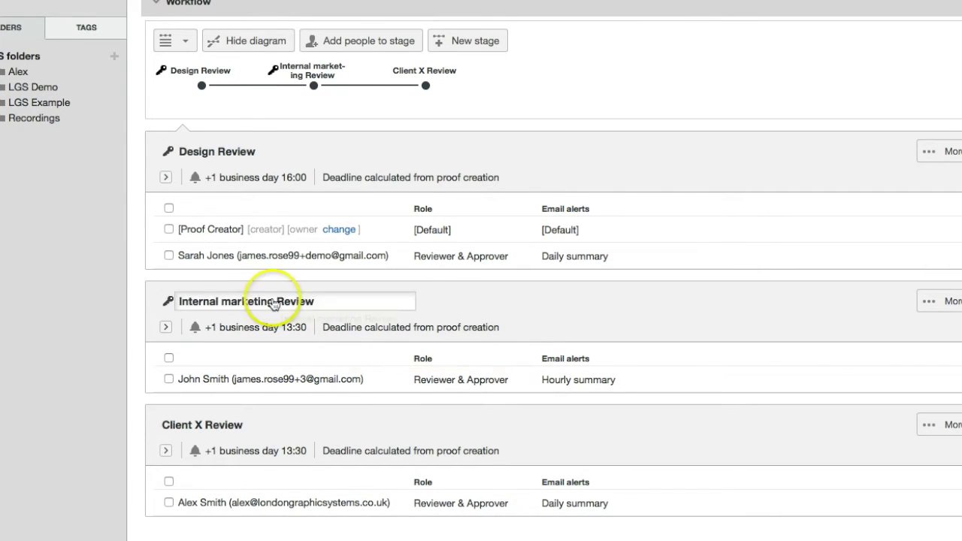
{"action": "left_click", "coordinate": [53, 257]}
{"action": "scroll", "coordinate": [47, 205], "scroll_direction": "up", "scroll_amount": 3}
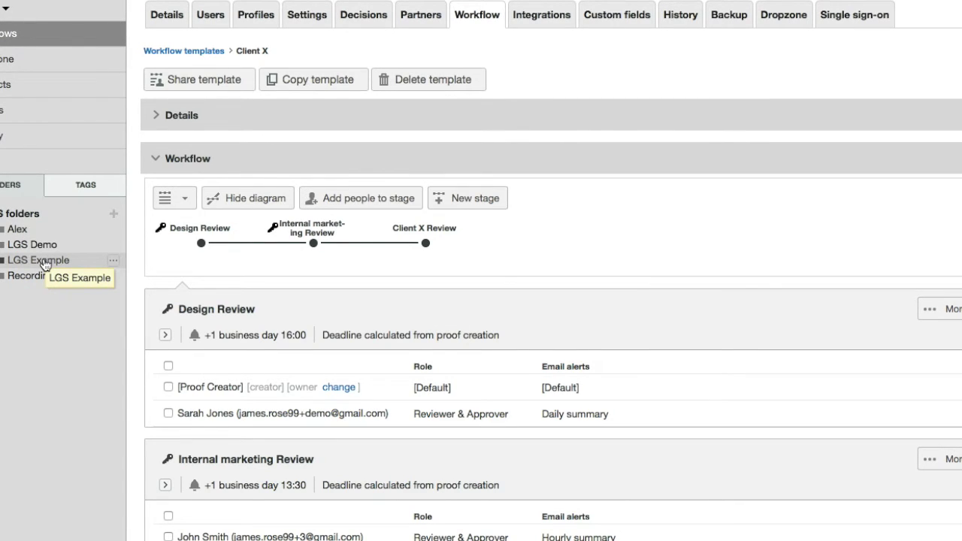
{"action": "left_click", "coordinate": [44, 260]}
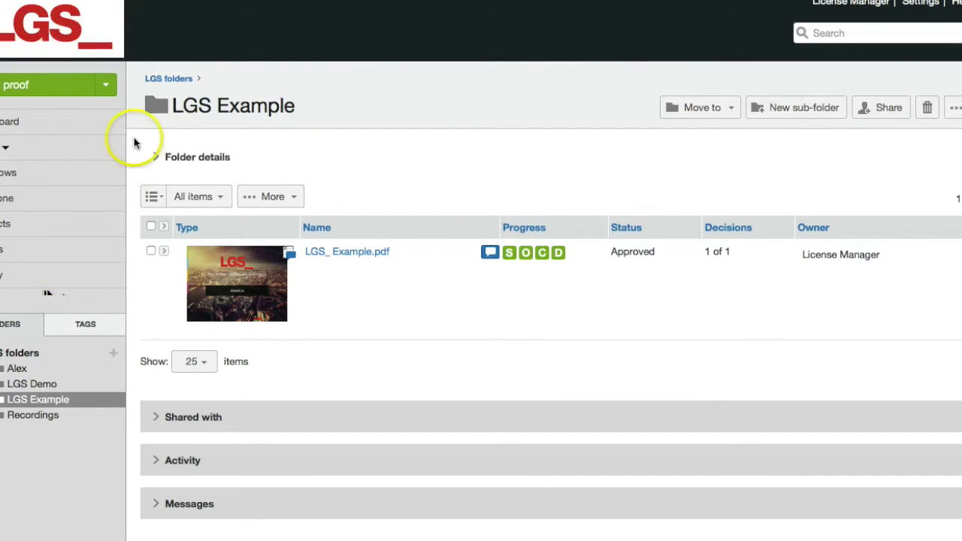
Start a New proof in LGS Example and upload lgs-proofHQ-online proofing guide.pdf
{"action": "left_click", "coordinate": [108, 87]}
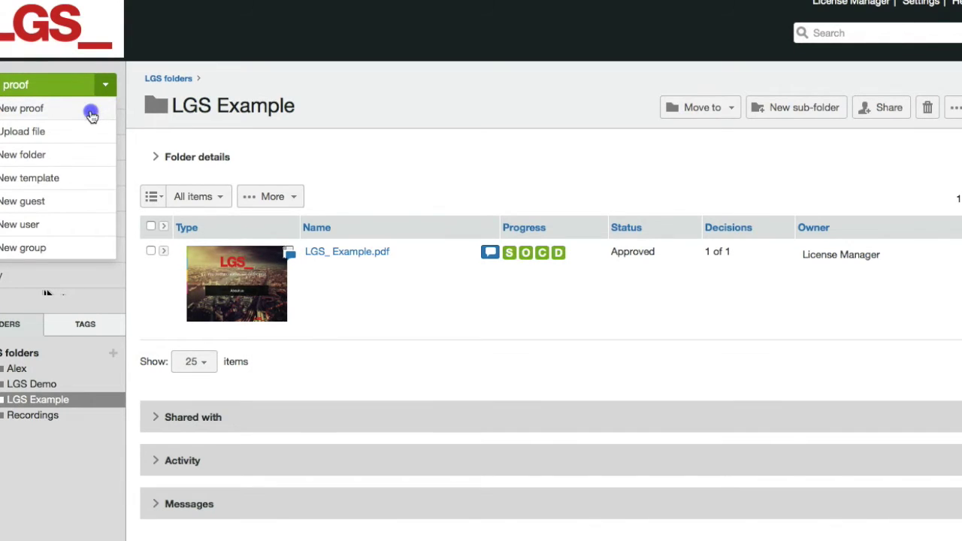
{"action": "left_click", "coordinate": [93, 113]}
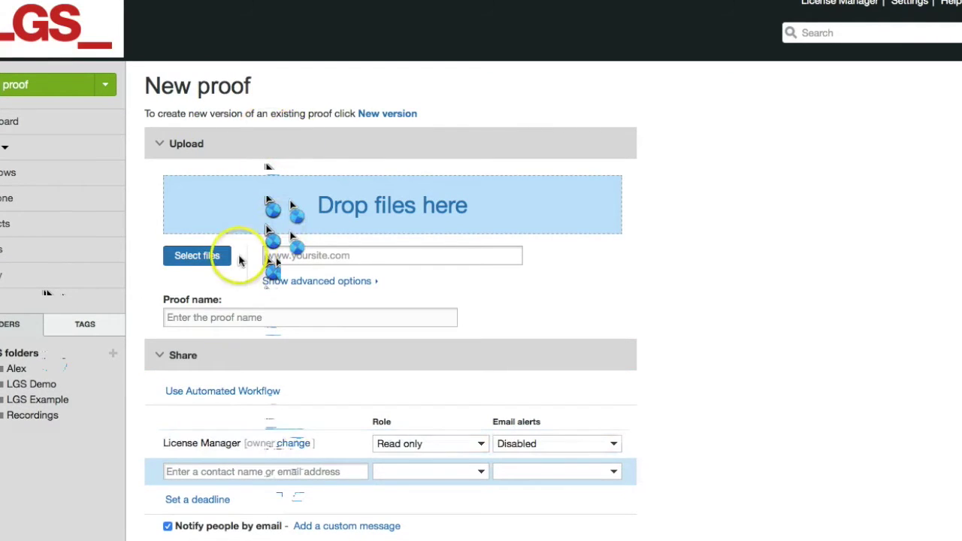
{"action": "left_click", "coordinate": [218, 257]}
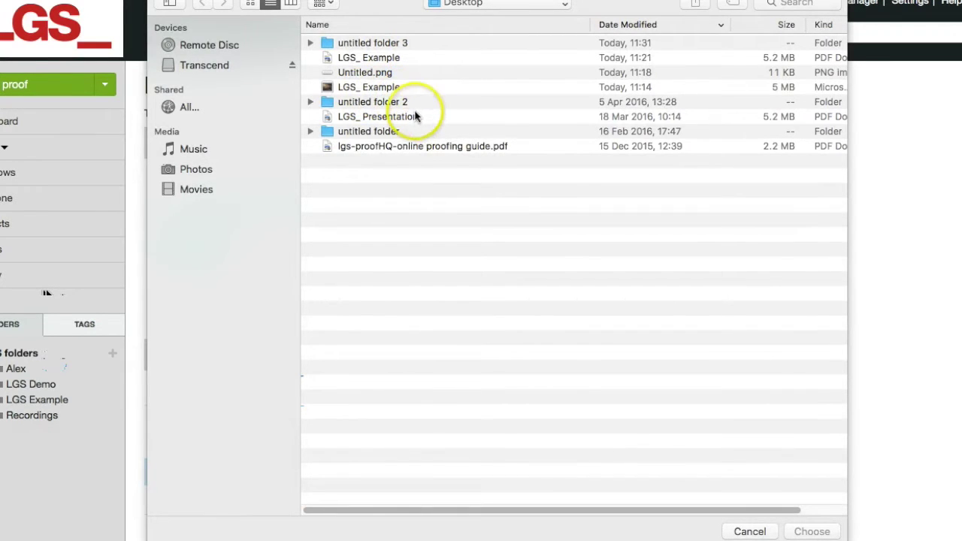
{"action": "left_click", "coordinate": [400, 146]}
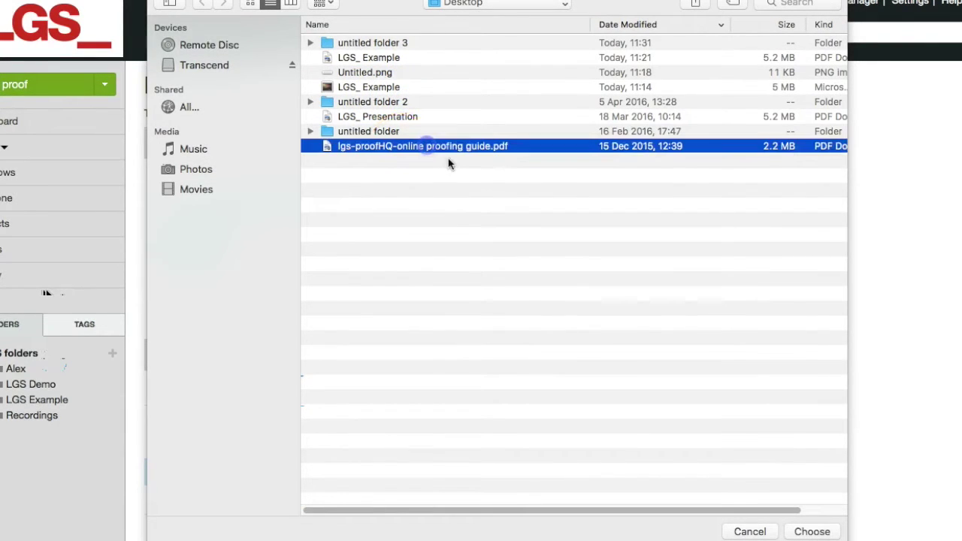
{"action": "left_click", "coordinate": [810, 532]}
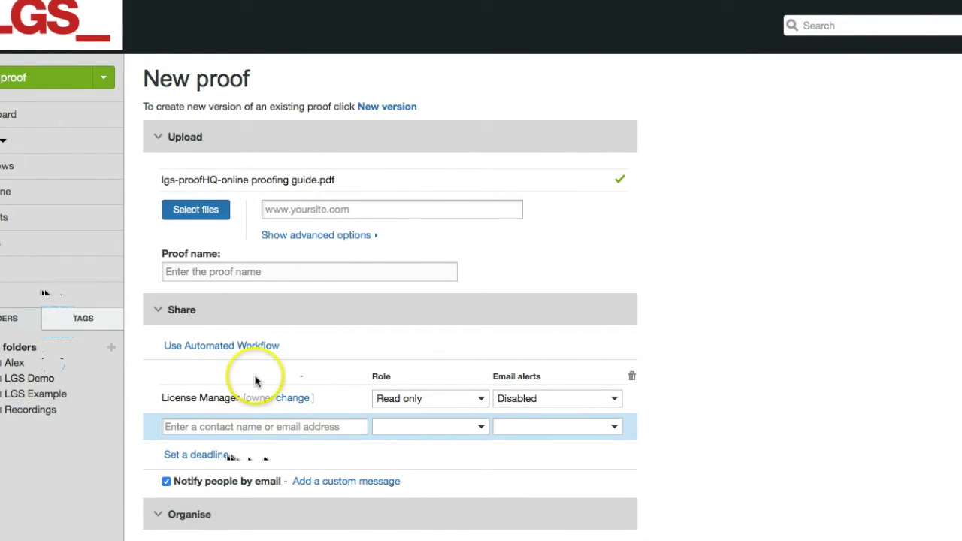
{"action": "triple_click", "coordinate": [222, 349]}
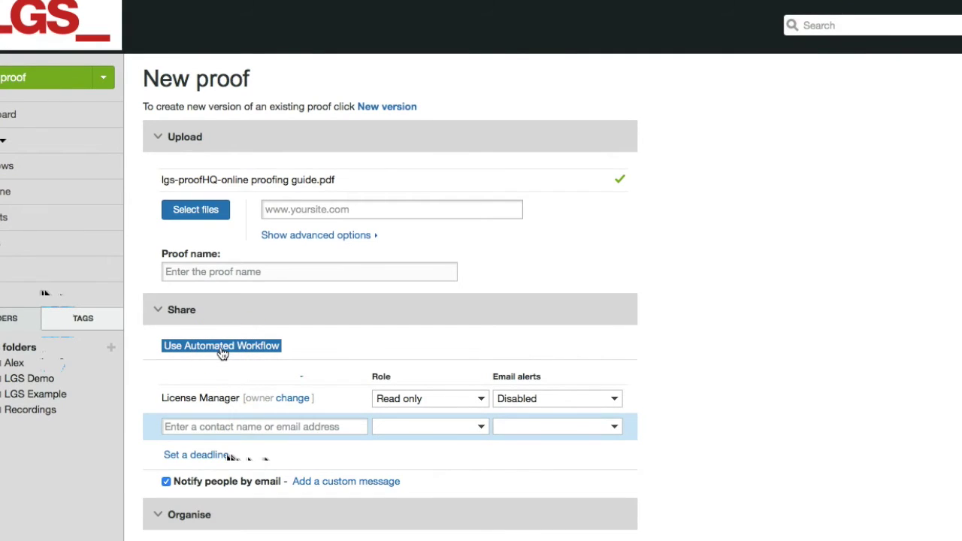
Enable Use Automated Workflow and select the Client X workflow template
{"action": "left_click", "coordinate": [222, 348]}
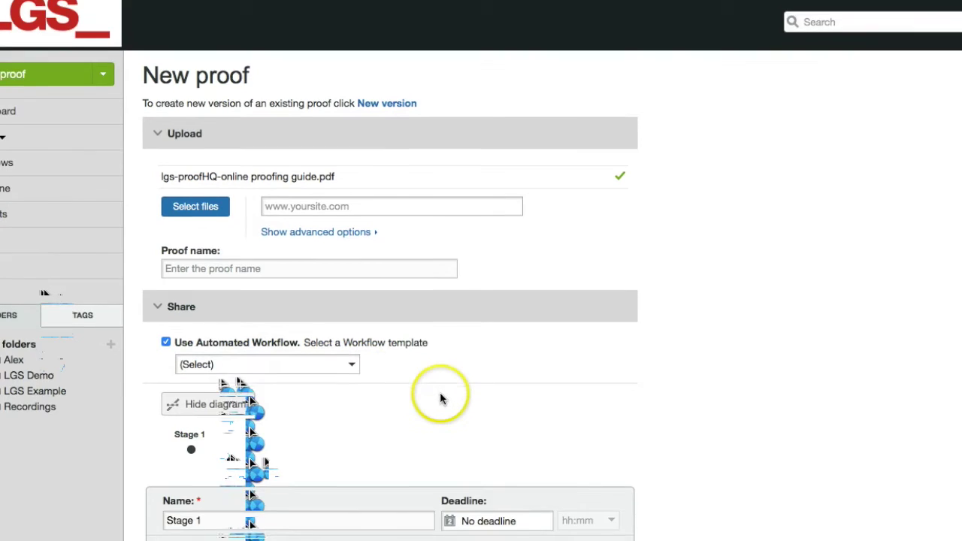
{"action": "scroll", "coordinate": [443, 393], "scroll_direction": "down", "scroll_amount": 3}
{"action": "scroll", "coordinate": [306, 371], "scroll_direction": "down", "scroll_amount": 3}
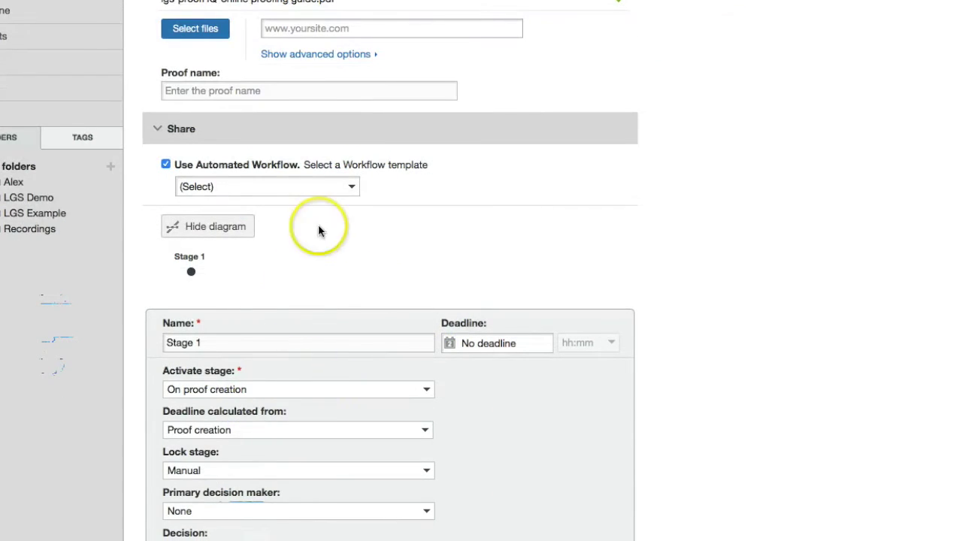
{"action": "left_click", "coordinate": [352, 188]}
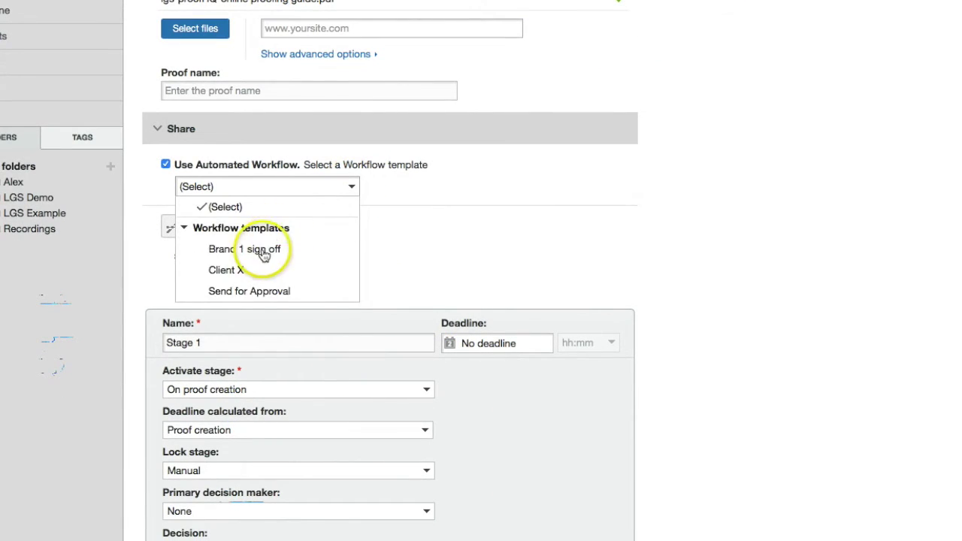
{"action": "left_click", "coordinate": [249, 272]}
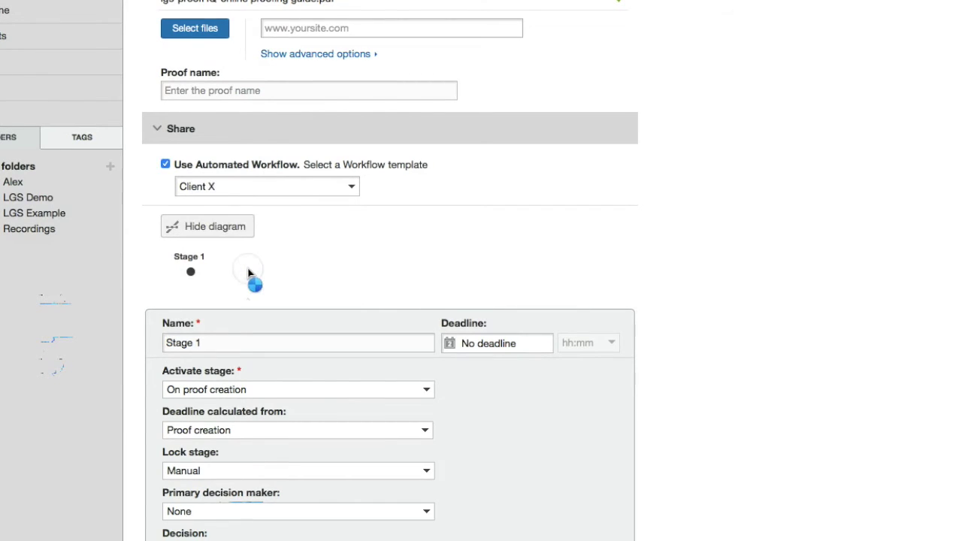
Review the loaded Design Review, Internal marketing Review and Client X Review stages, then create the proof
{"action": "left_click_drag", "start_coordinate": [226, 270], "coordinate": [194, 271]}
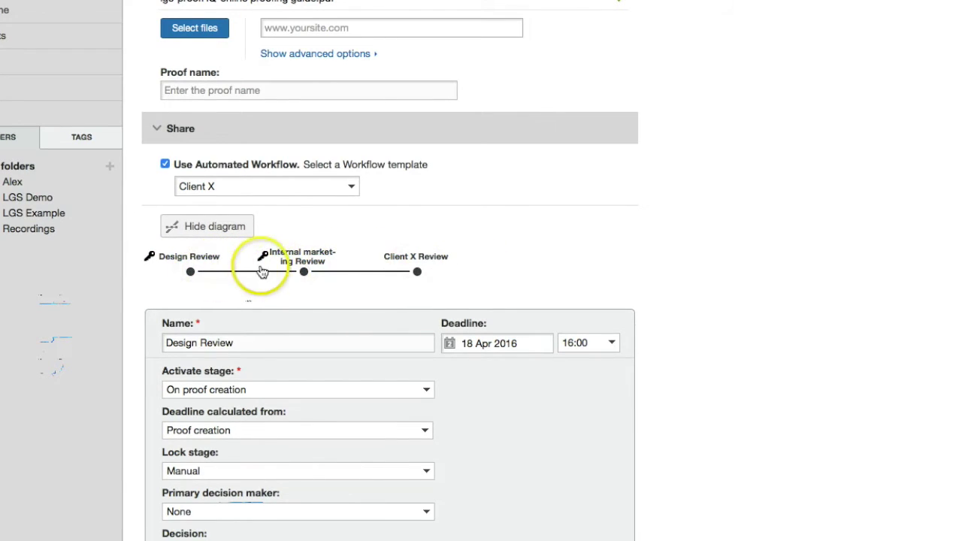
{"action": "scroll", "coordinate": [492, 263], "scroll_direction": "down", "scroll_amount": 1}
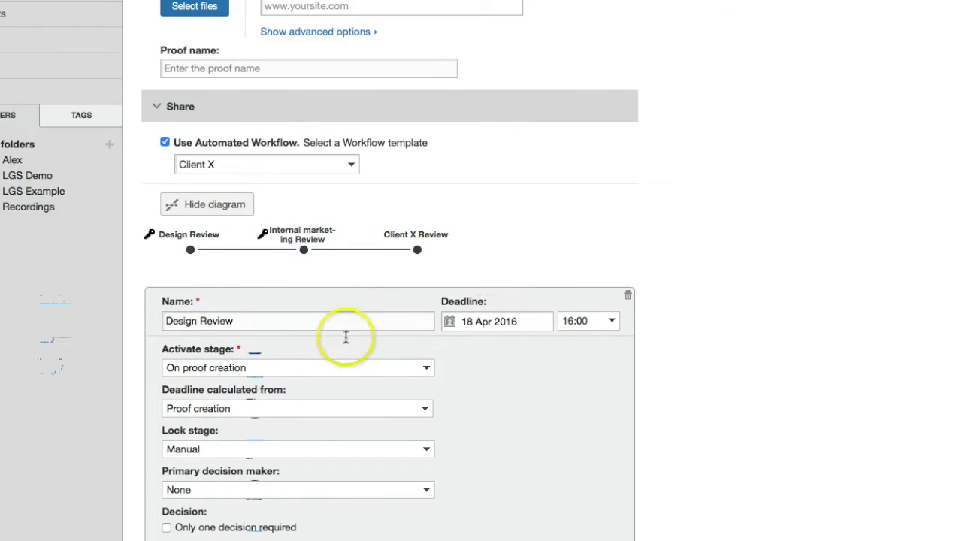
{"action": "scroll", "coordinate": [436, 331], "scroll_direction": "down", "scroll_amount": 3}
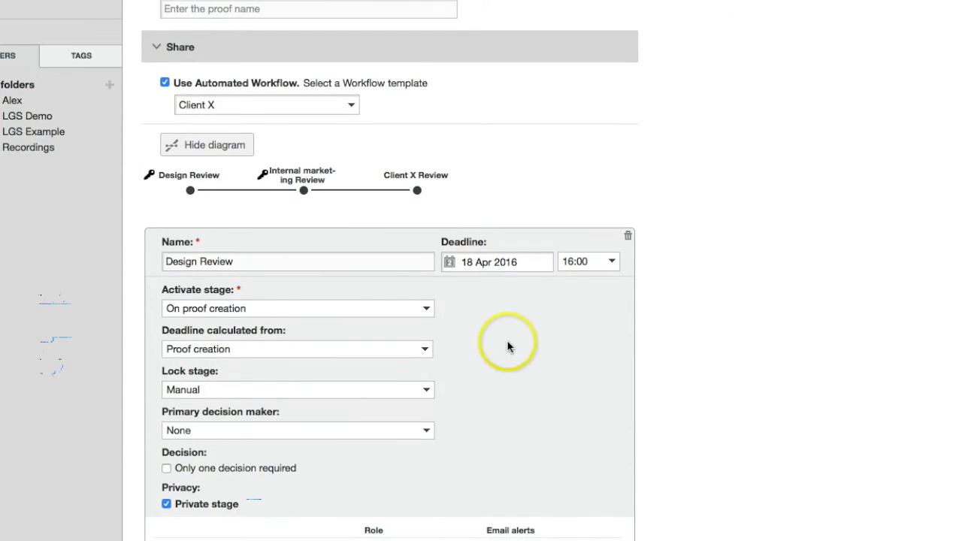
{"action": "scroll", "coordinate": [396, 342], "scroll_direction": "down", "scroll_amount": 15}
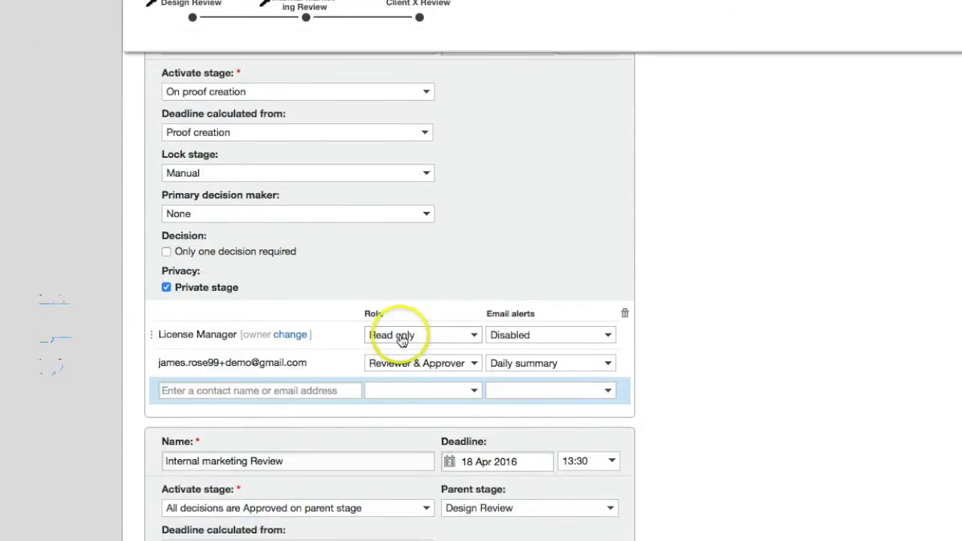
{"action": "scroll", "coordinate": [402, 341], "scroll_direction": "down", "scroll_amount": 20}
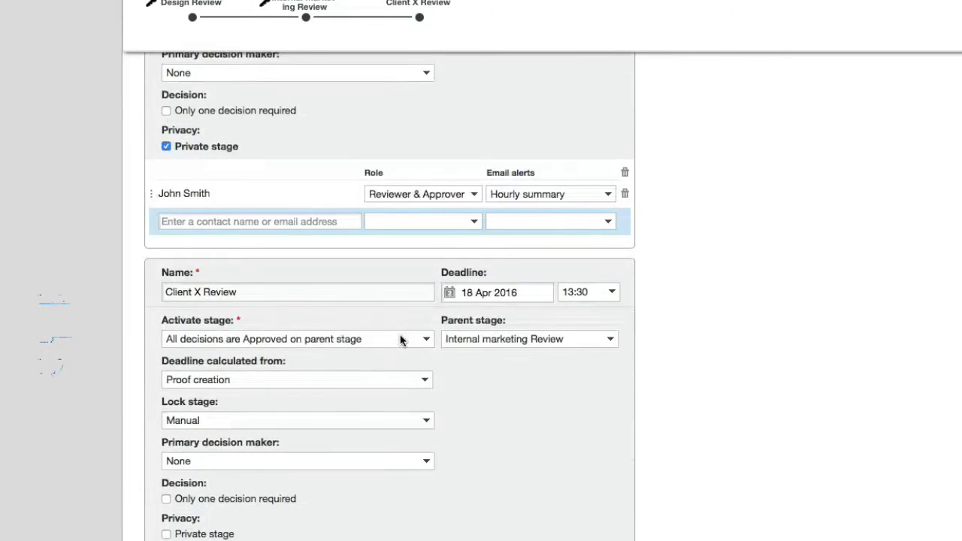
{"action": "scroll", "coordinate": [352, 314], "scroll_direction": "down", "scroll_amount": 6}
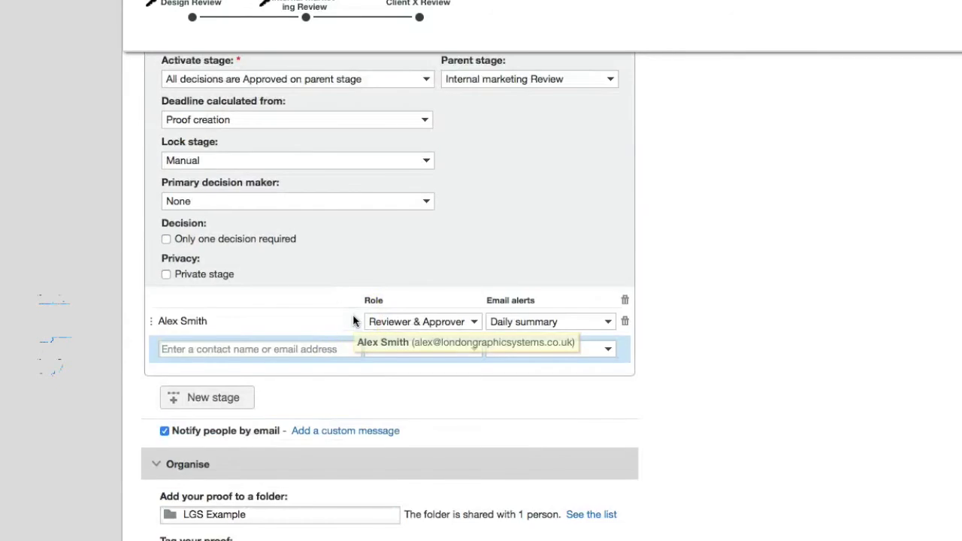
{"action": "scroll", "coordinate": [352, 314], "scroll_direction": "down", "scroll_amount": 4}
{"action": "left_click", "coordinate": [239, 458]}
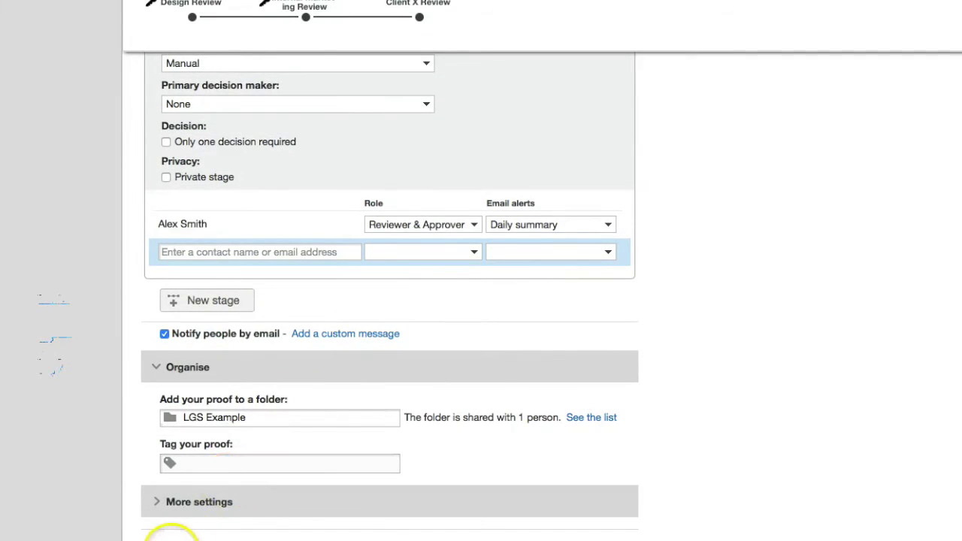
{"action": "scroll", "coordinate": [351, 301], "scroll_direction": "up", "scroll_amount": 1}
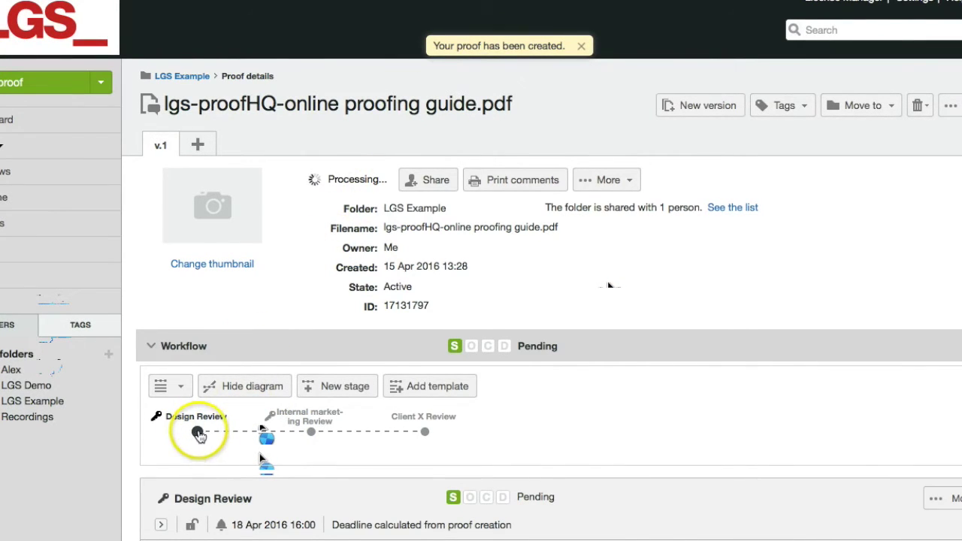
Scroll the proof details to confirm Design Review started, due 18 Apr 2016 16:00, later stages pending
{"action": "scroll", "coordinate": [481, 418], "scroll_direction": "down", "scroll_amount": 1}
{"action": "scroll", "coordinate": [481, 418], "scroll_direction": "down", "scroll_amount": 10}
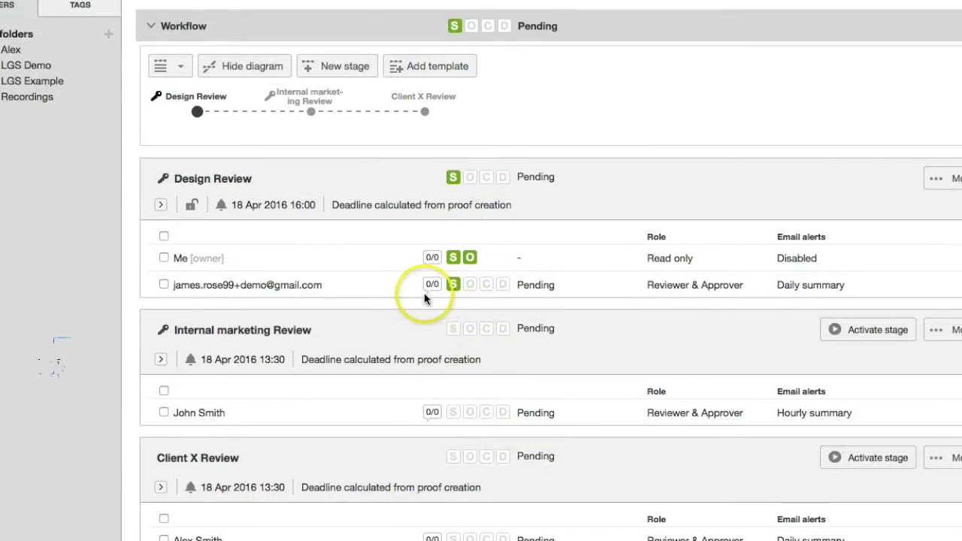
{"action": "mouse_move", "coordinate": [488, 279]}
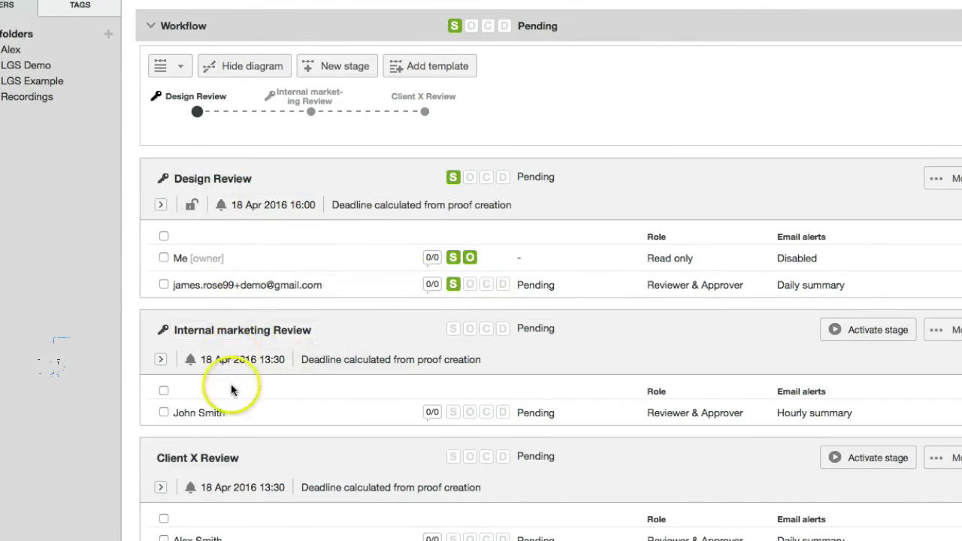
{"action": "scroll", "coordinate": [241, 417], "scroll_direction": "down", "scroll_amount": 2}
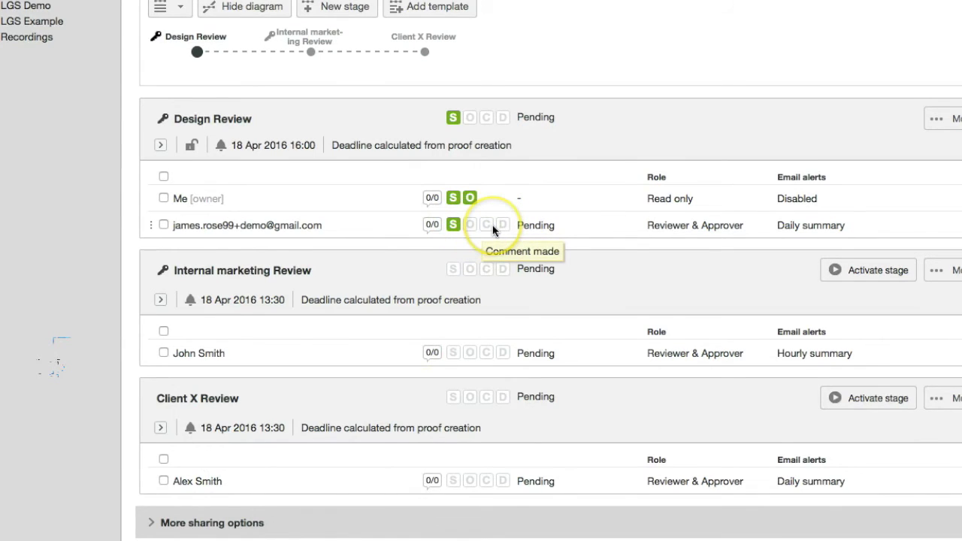
{"action": "scroll", "coordinate": [481, 230], "scroll_direction": "up", "scroll_amount": 5}
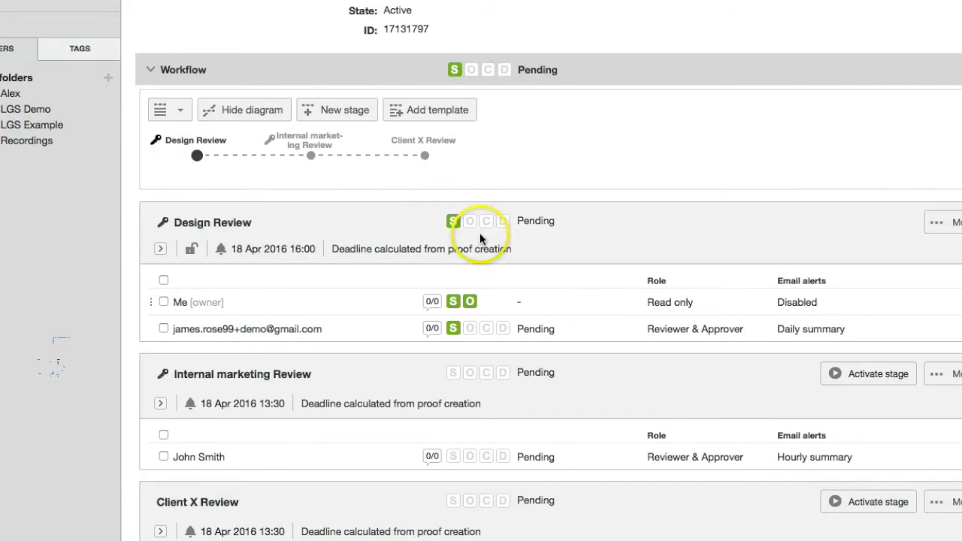
{"action": "scroll", "coordinate": [479, 239], "scroll_direction": "up", "scroll_amount": 2}
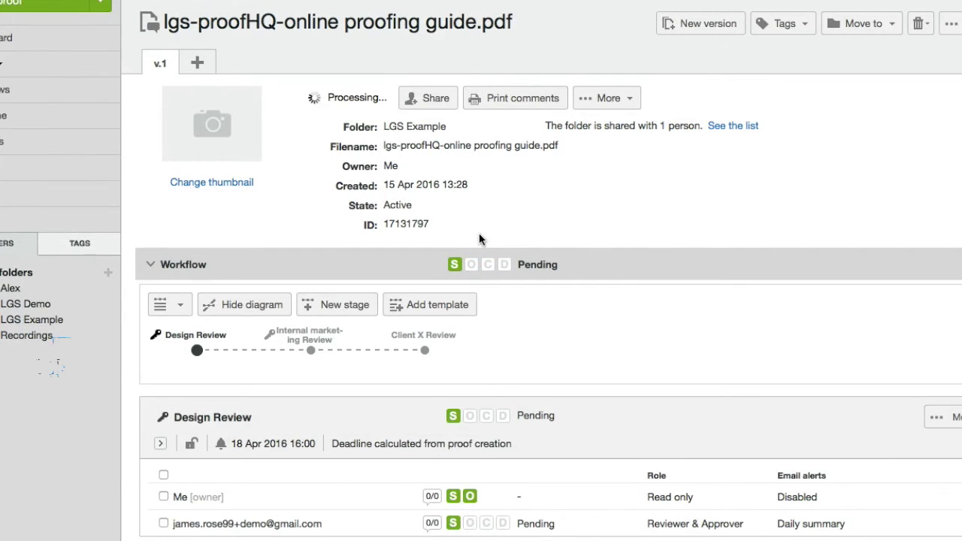